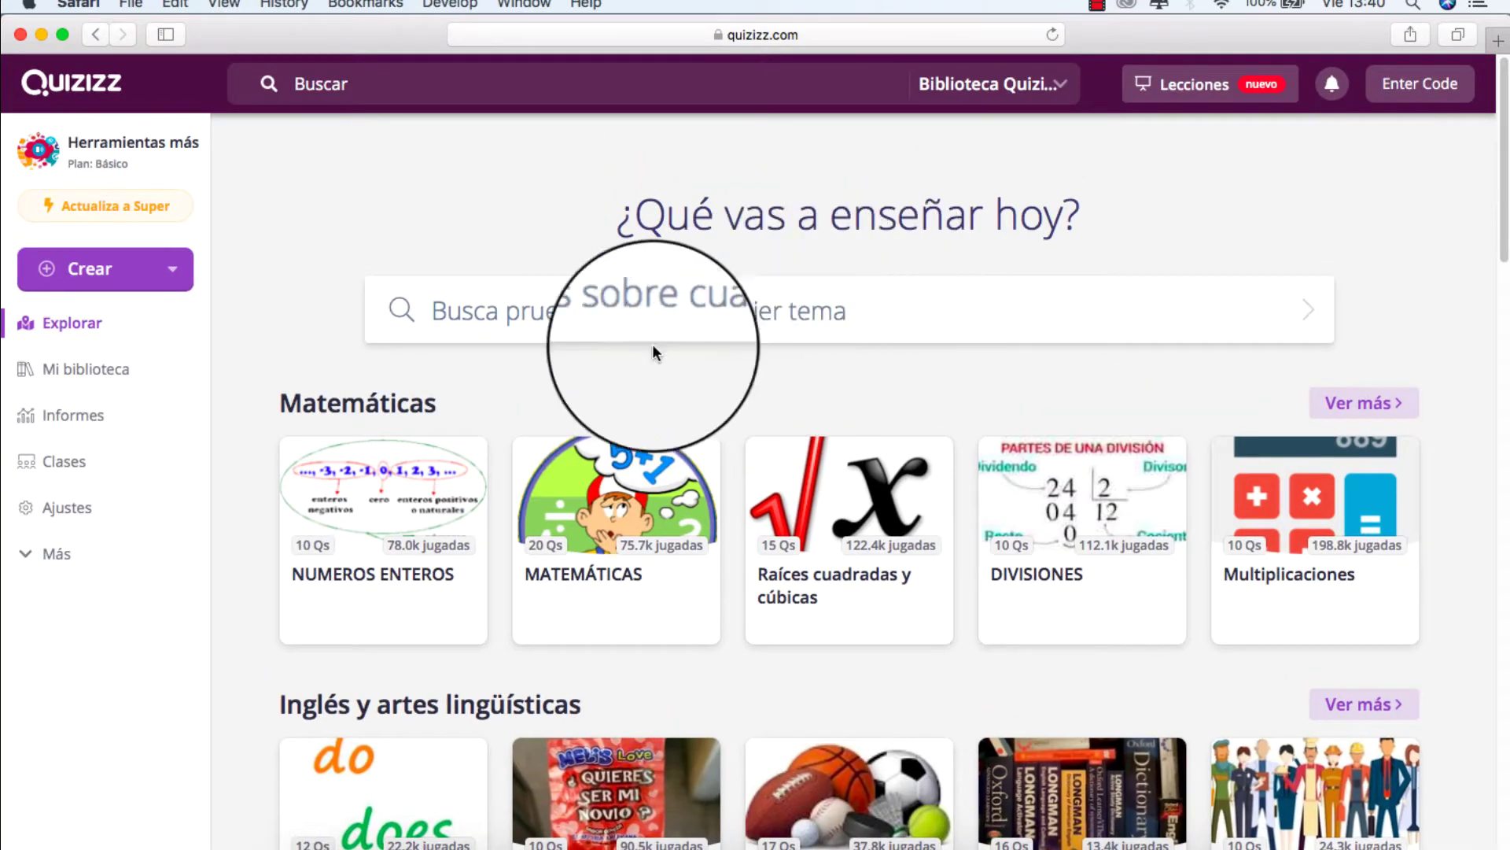
- Look through the quiz library's subject categories, from Matemáticas down to Health and Physical Education, and return to the start of the page
scroll(798, 632, "down", 1)
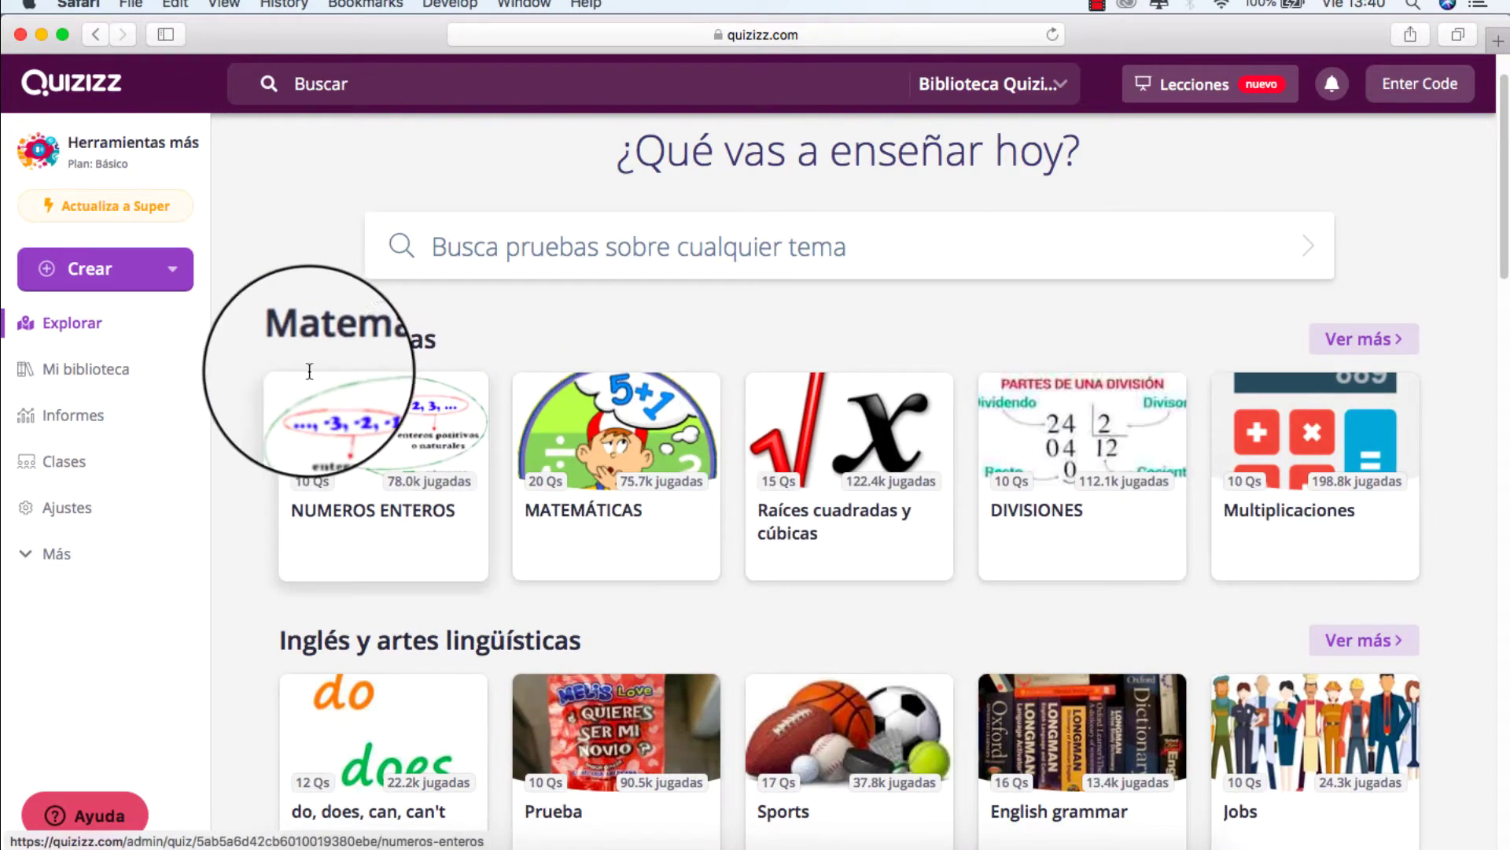
double_click(284, 338)
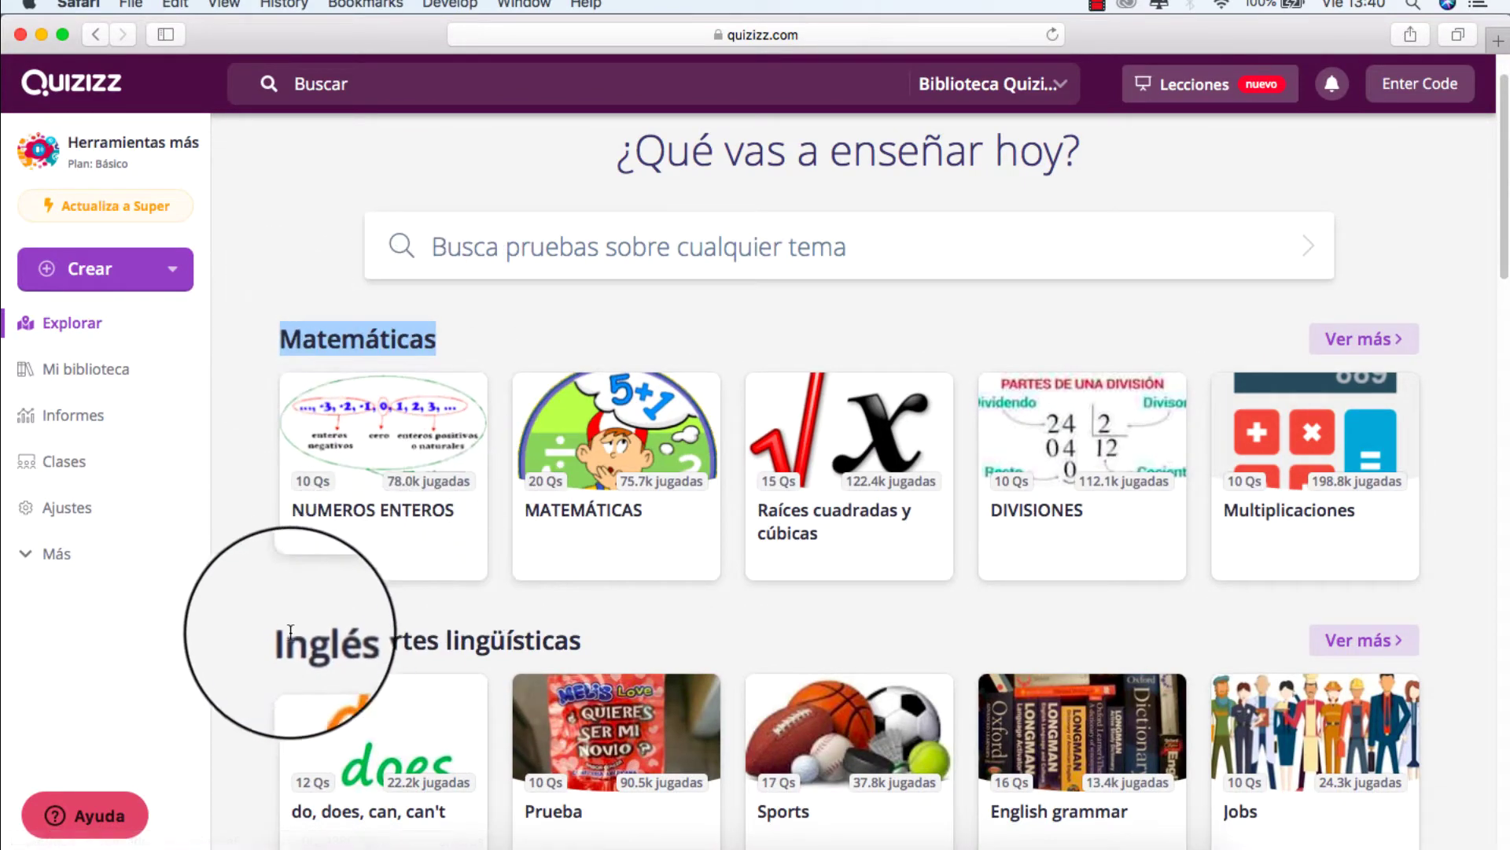
left_click_drag(275, 640, 622, 640)
scroll(610, 652, "down", 5)
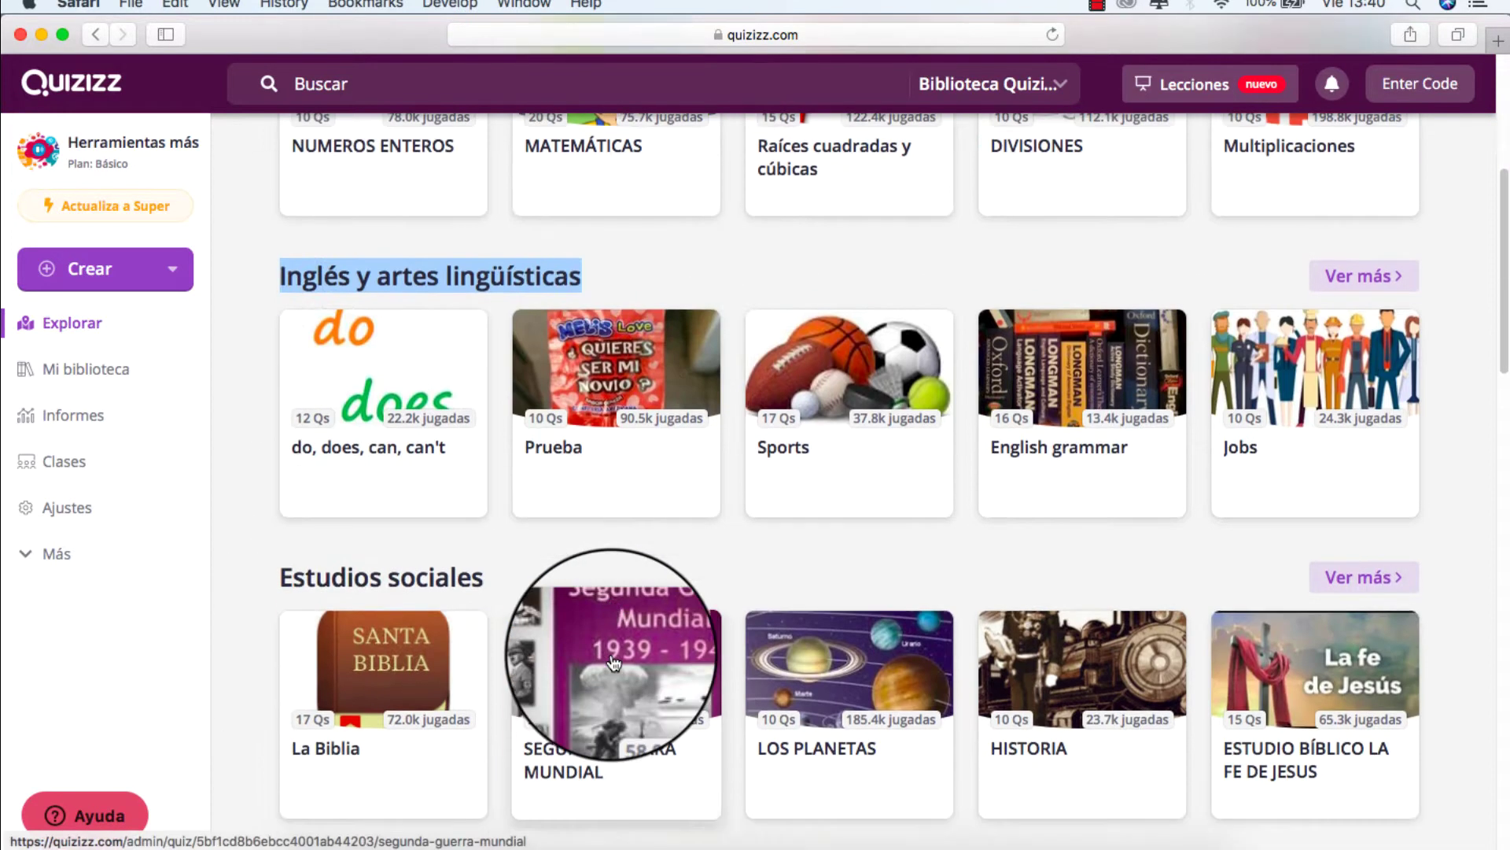
left_click_drag(275, 576, 463, 581)
left_click(271, 576)
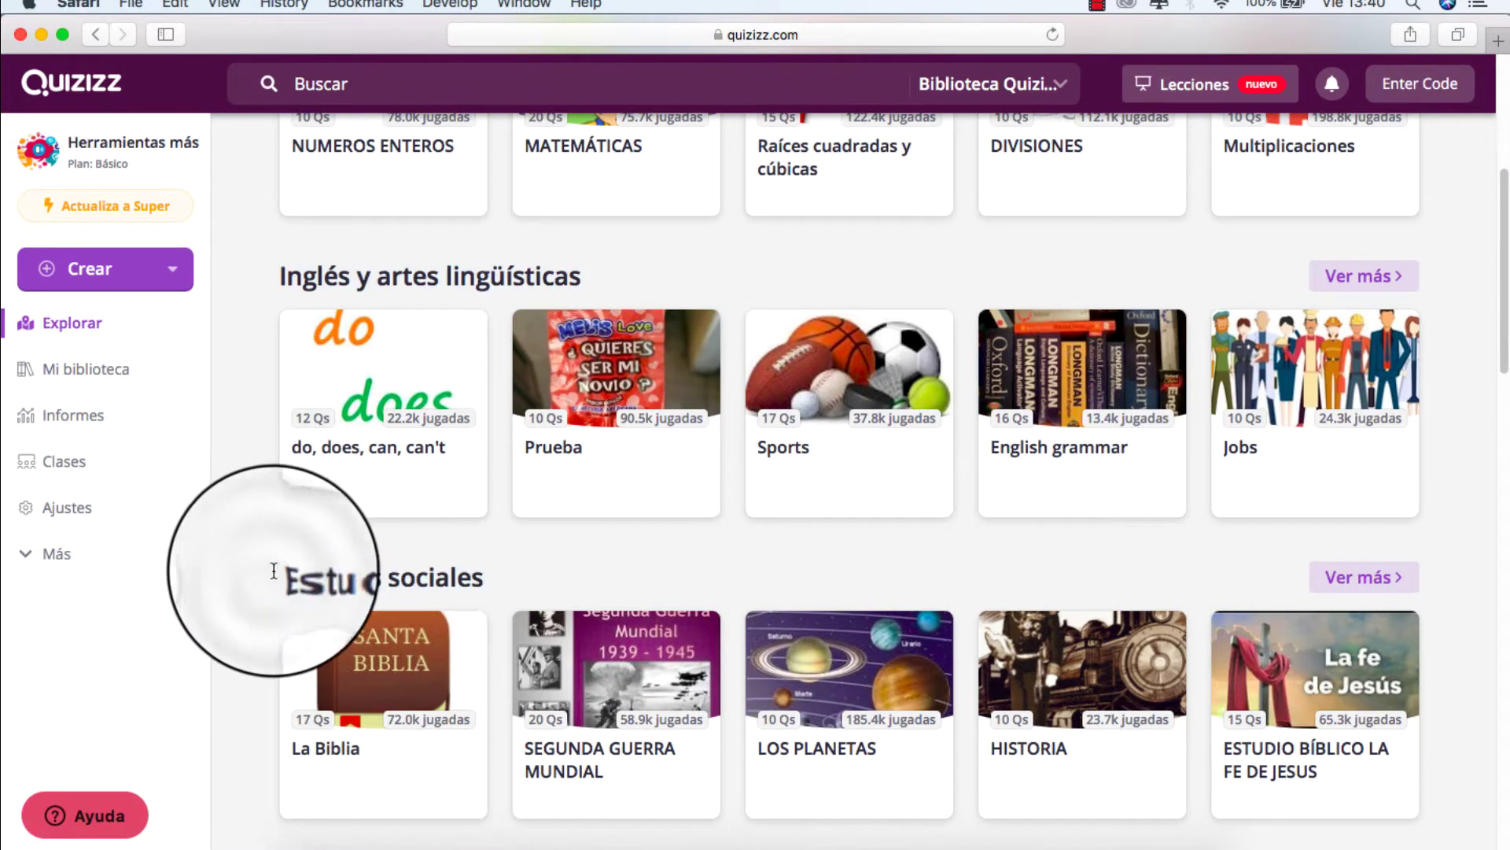
mouse_move(278, 577)
left_mouse_down()
mouse_move(378, 576)
mouse_move(278, 573)
left_mouse_up()
scroll(497, 717, "down", 5)
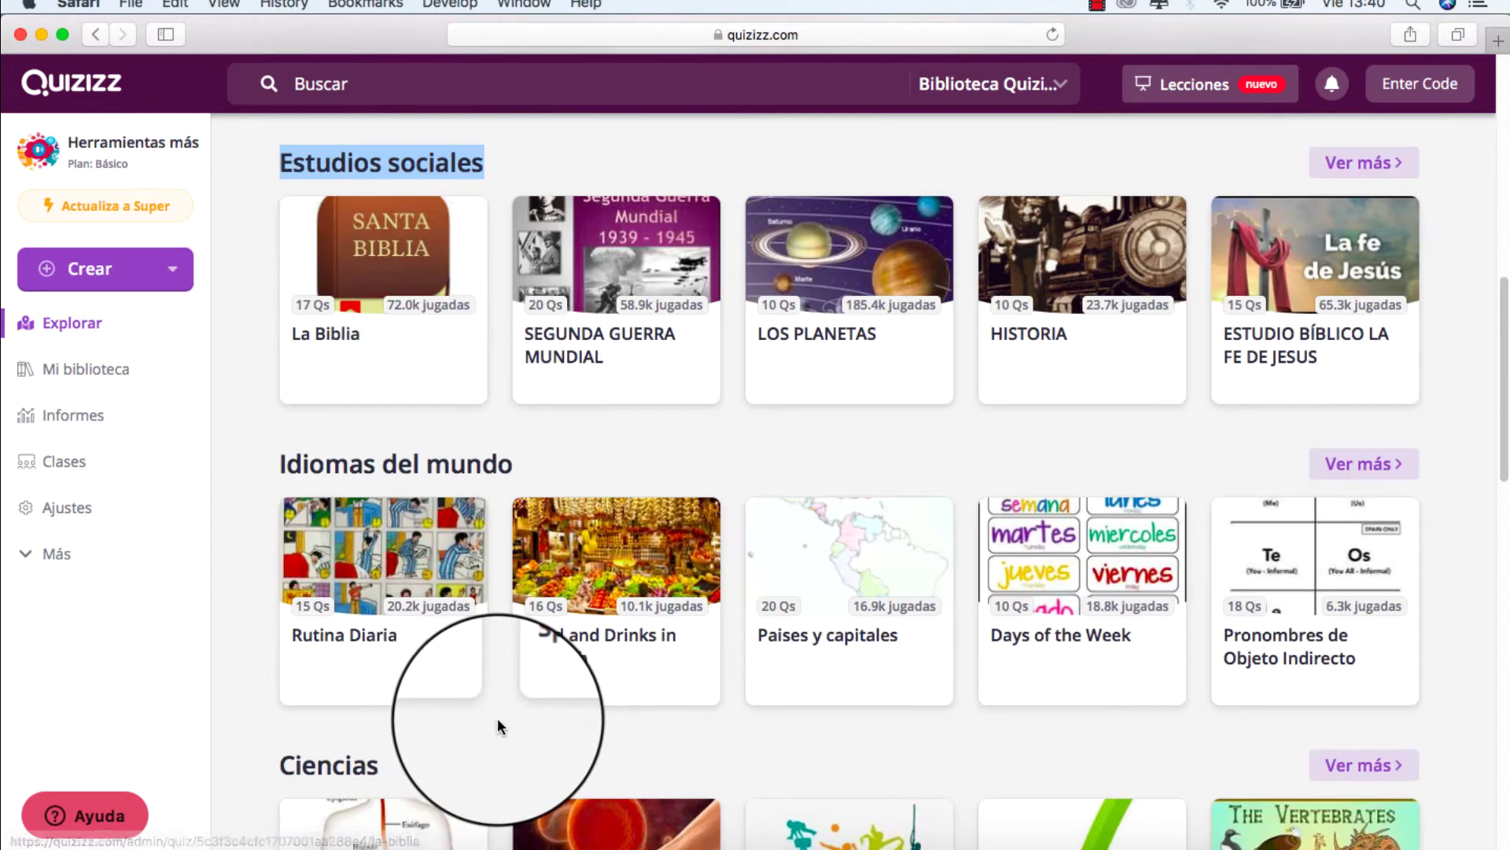
left_click_drag(281, 465, 503, 472)
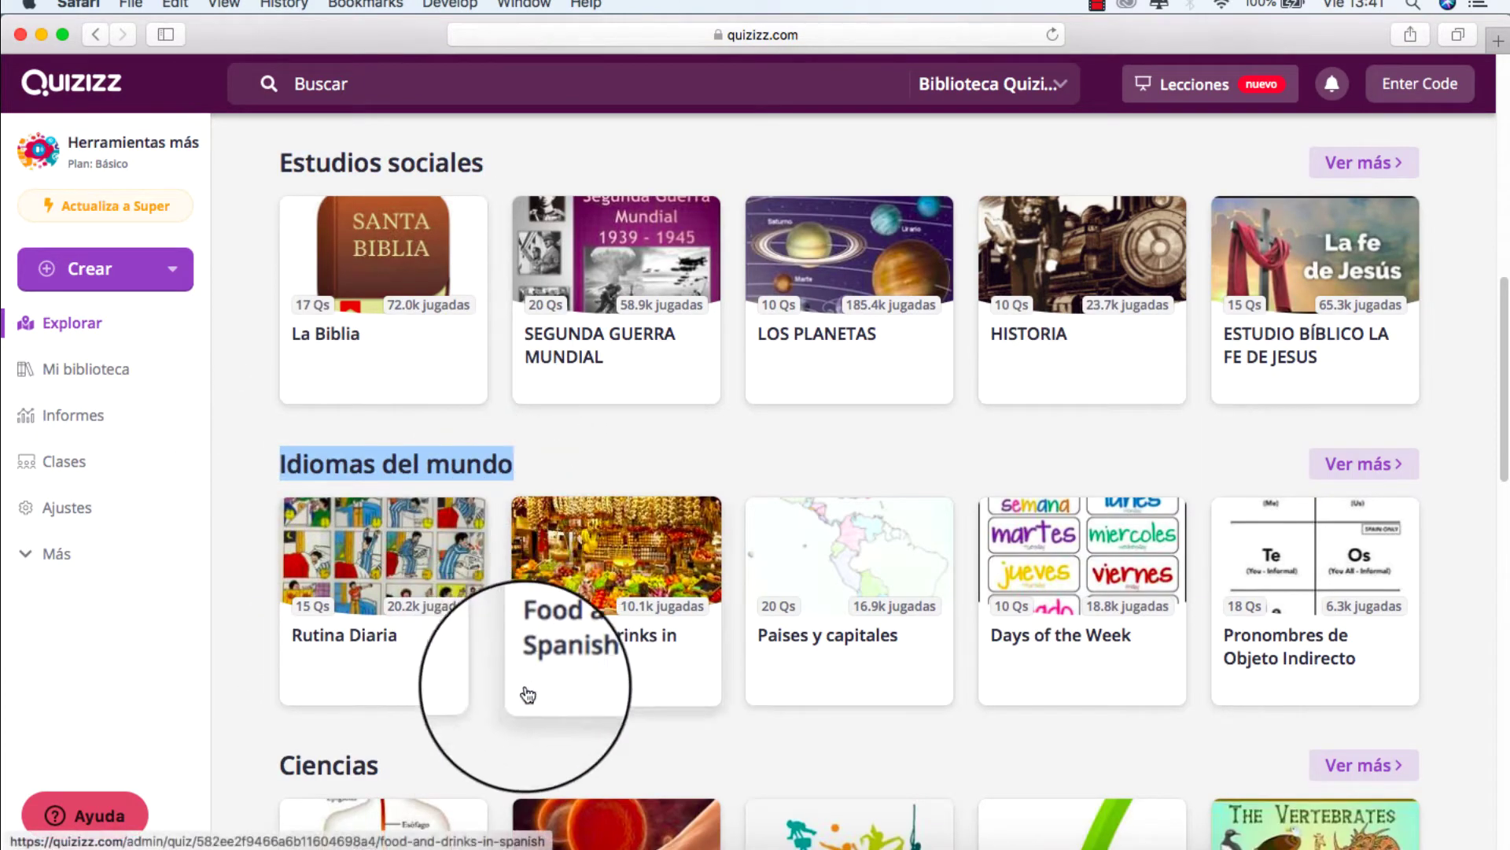
scroll(640, 732, "down", 3)
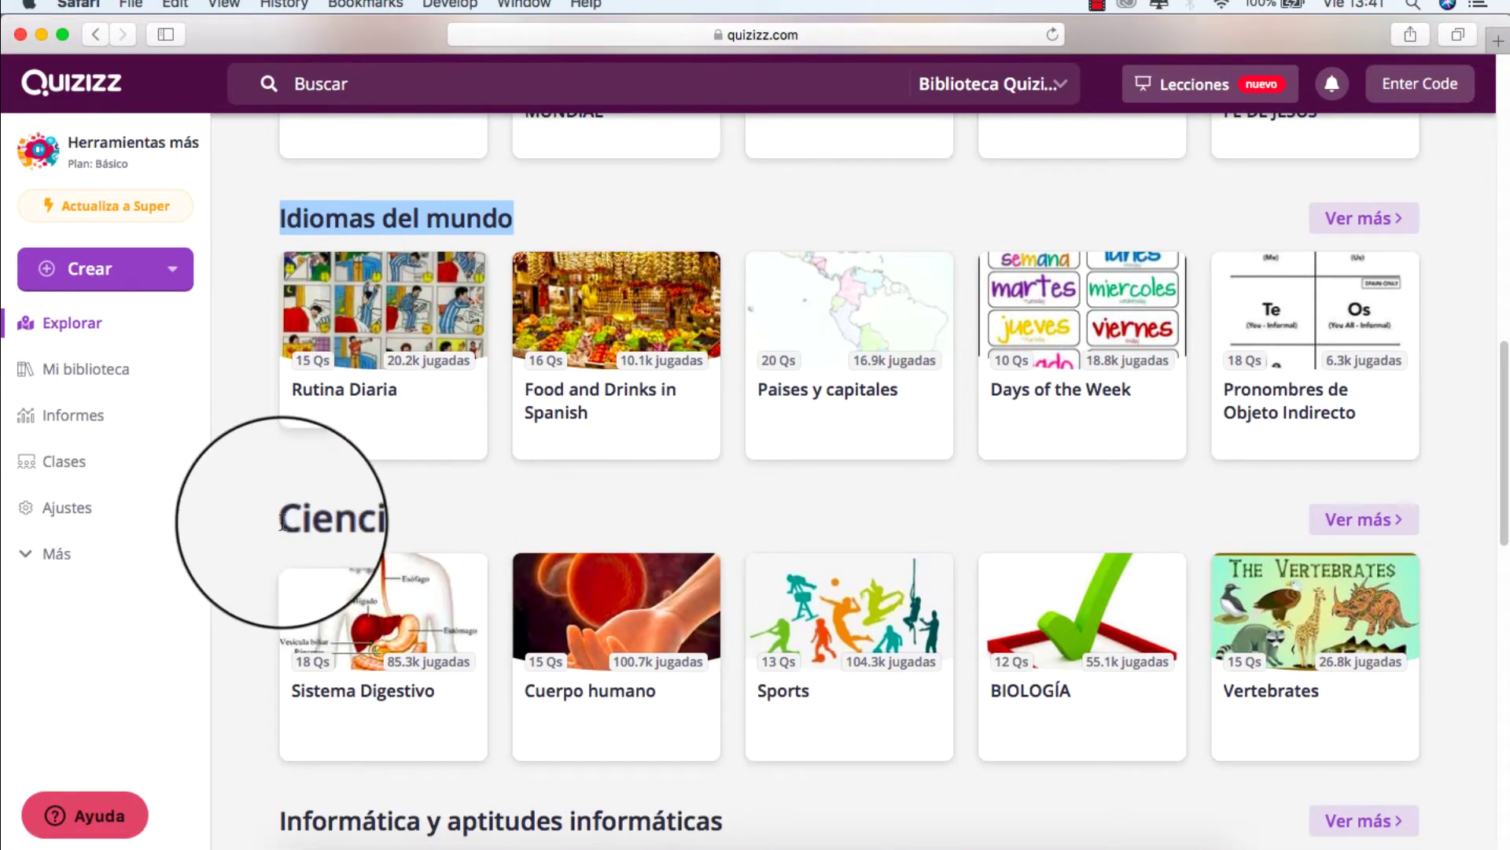
left_click_drag(282, 522, 391, 527)
scroll(644, 663, "down", 4)
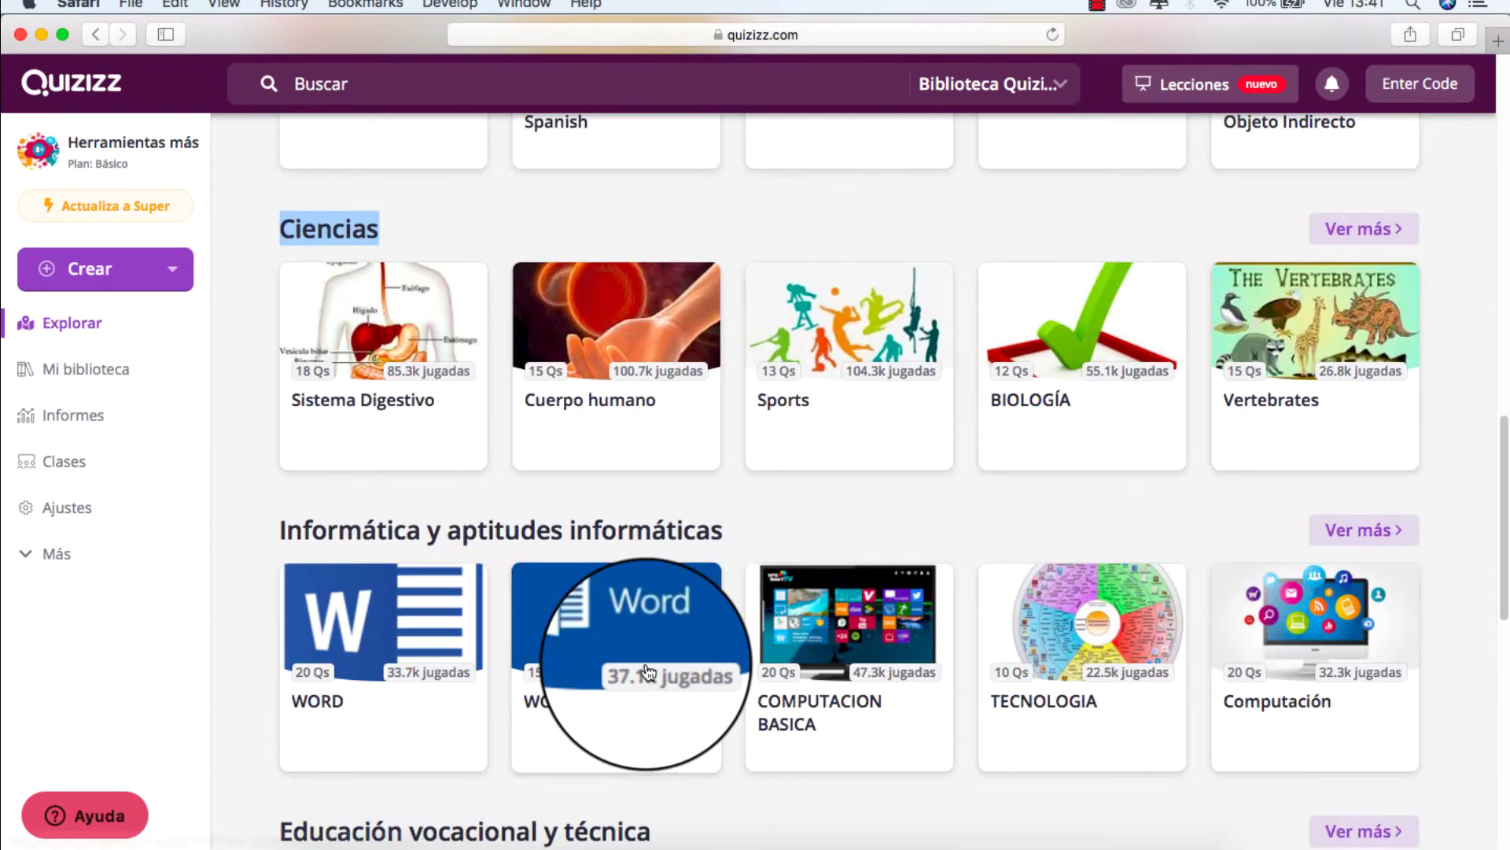
left_click_drag(280, 528, 724, 527)
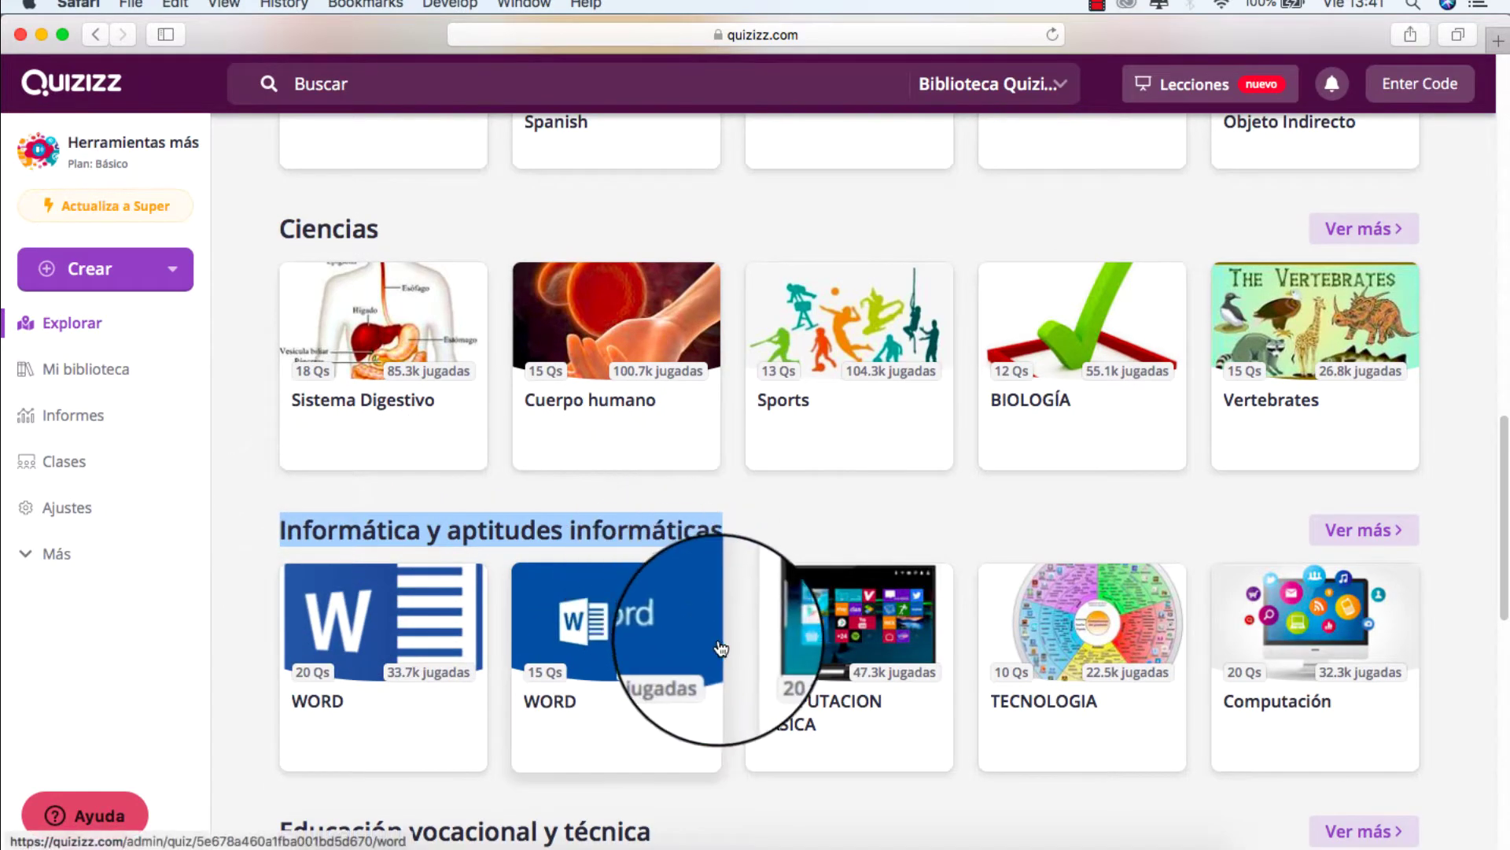
scroll(714, 621, "down", 5)
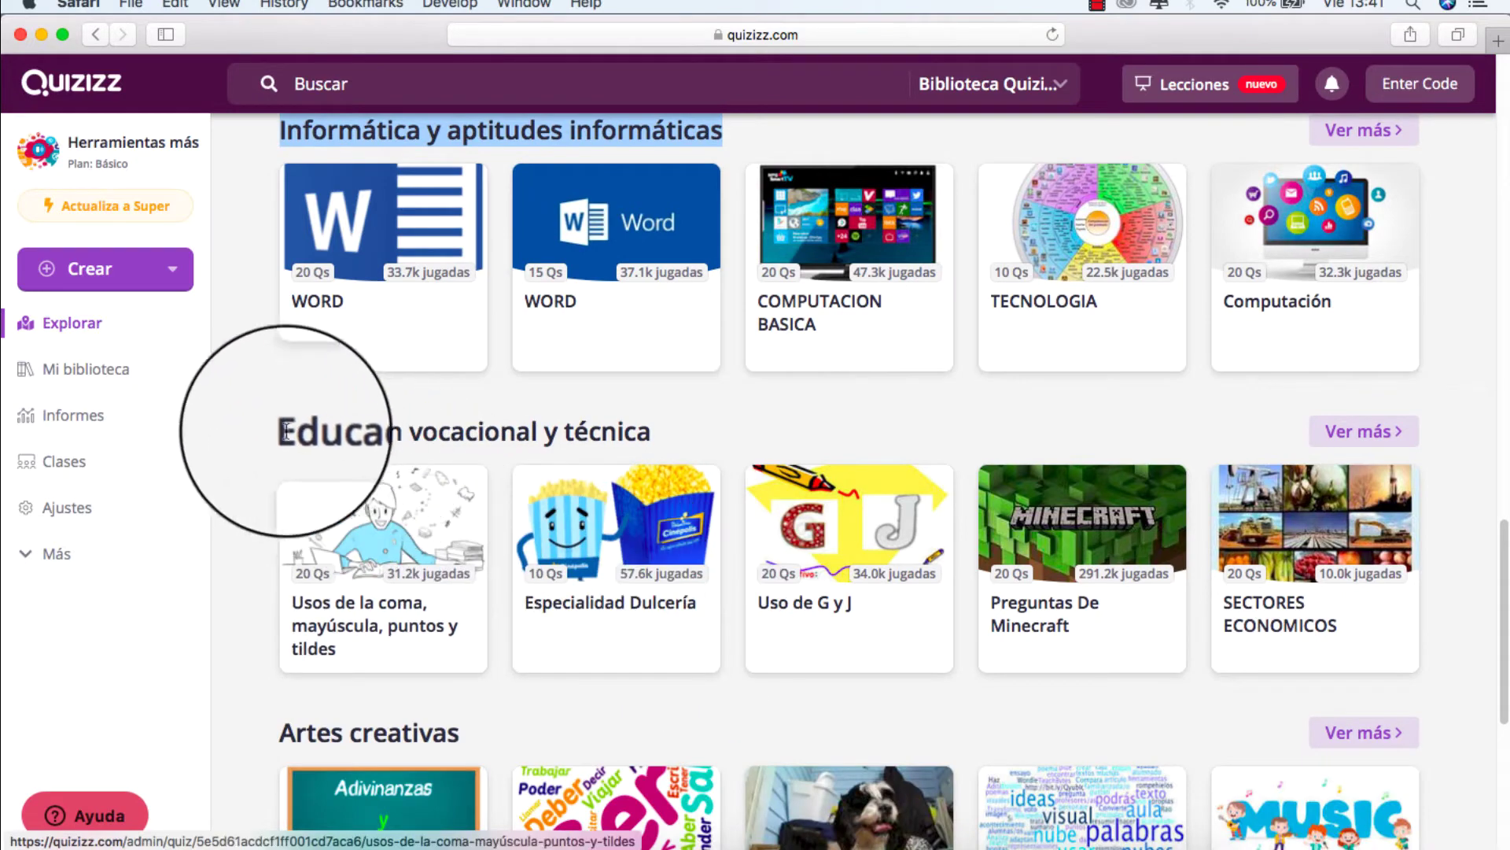
left_click_drag(275, 432, 645, 425)
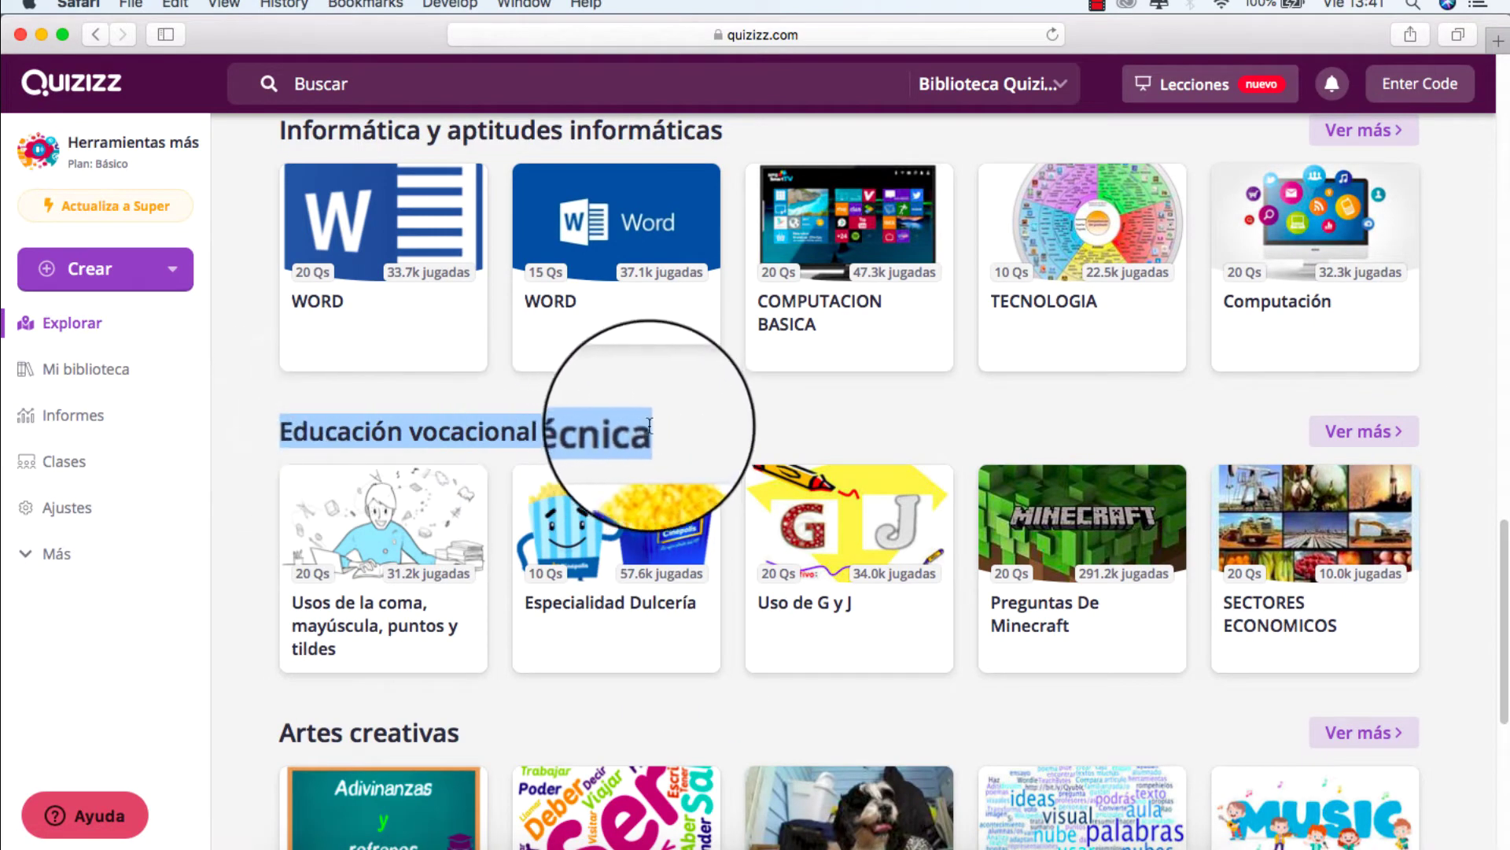
scroll(582, 583, "down", 6)
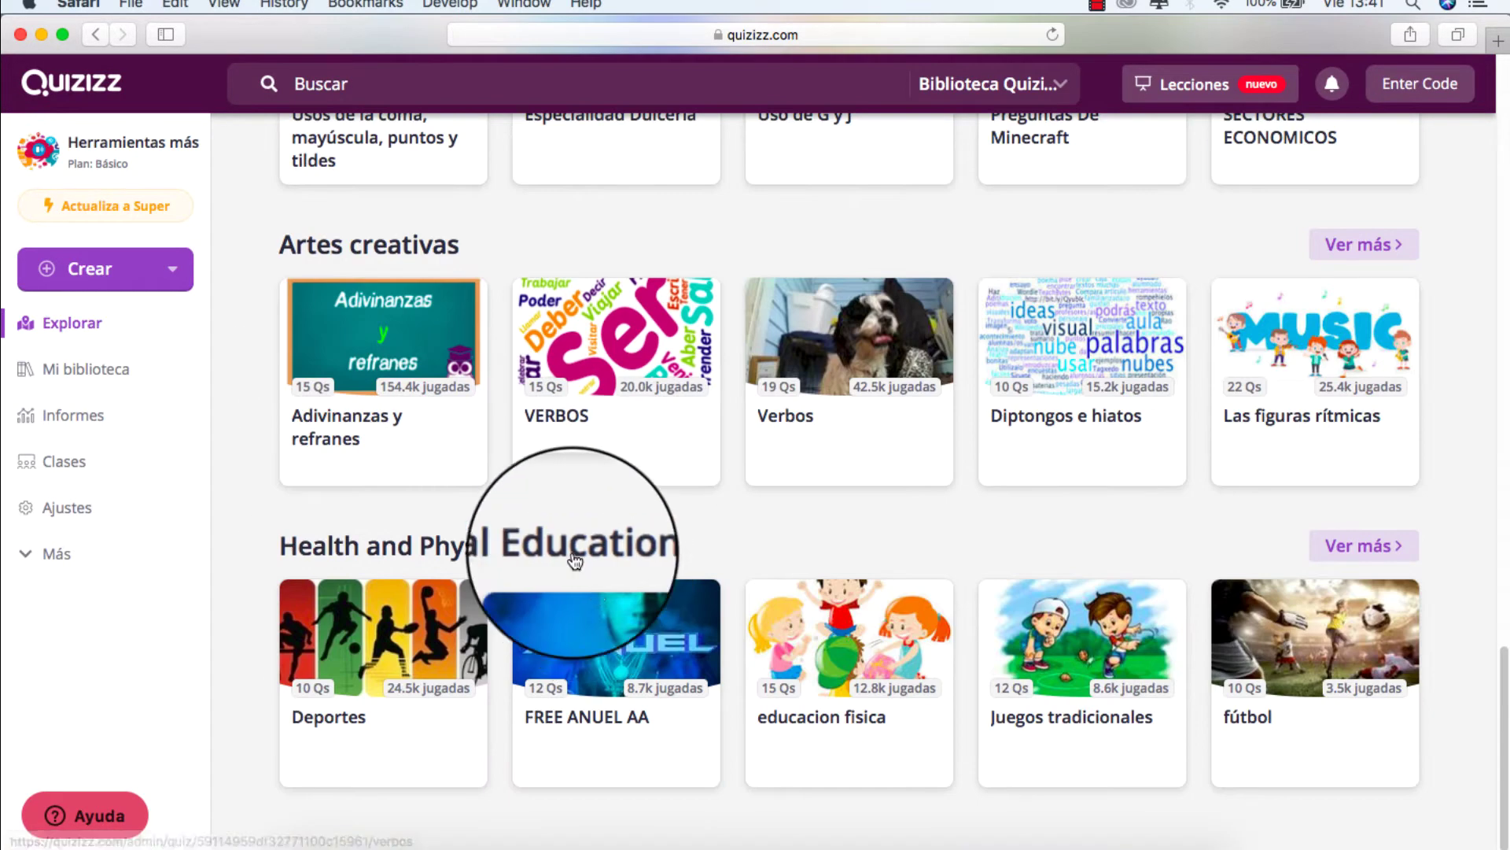
left_click_drag(279, 246, 462, 246)
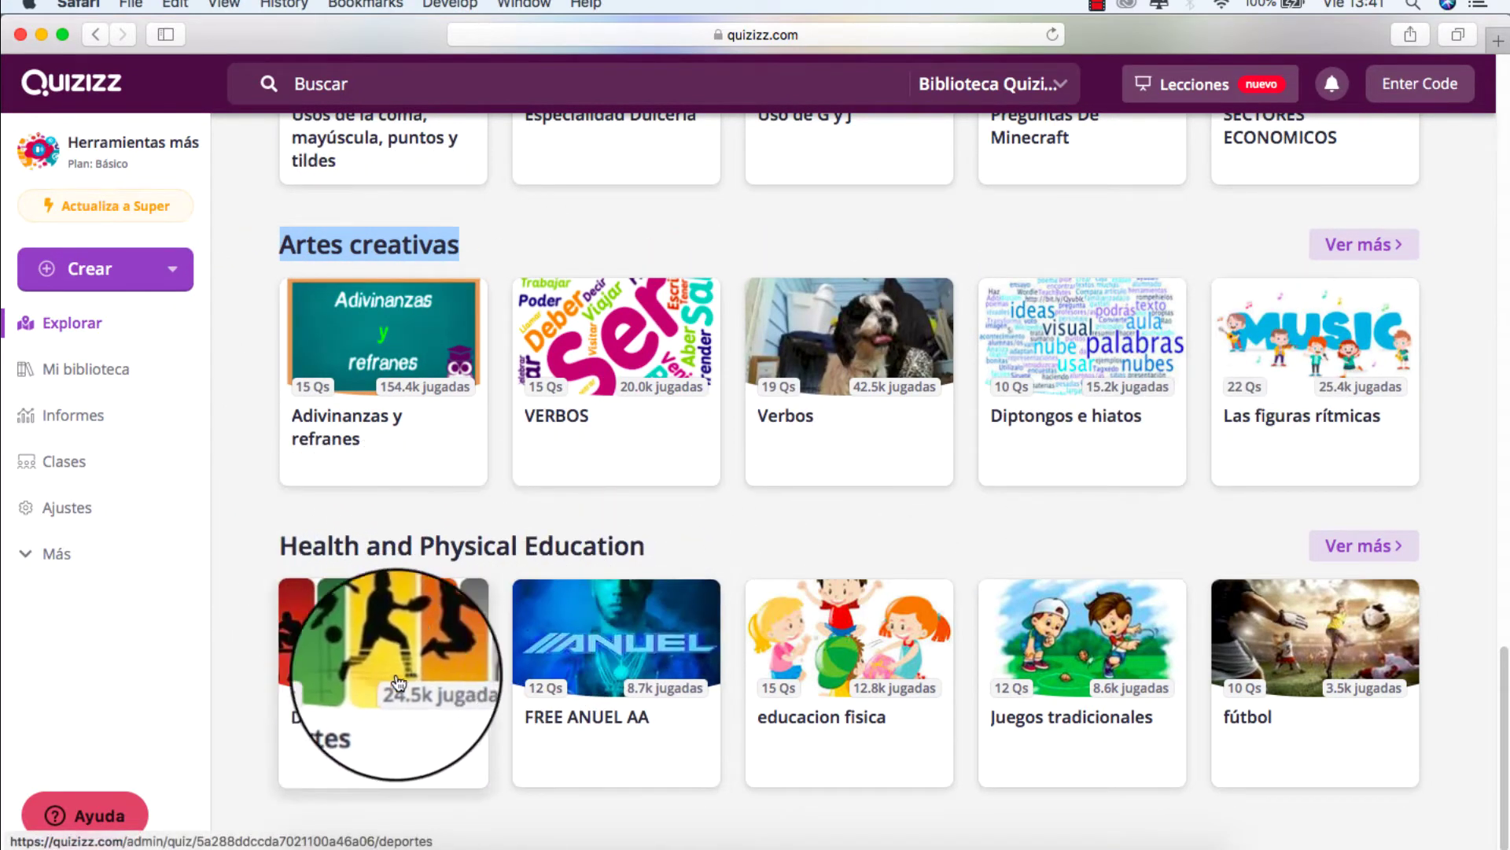
scroll(405, 595, "up", 12)
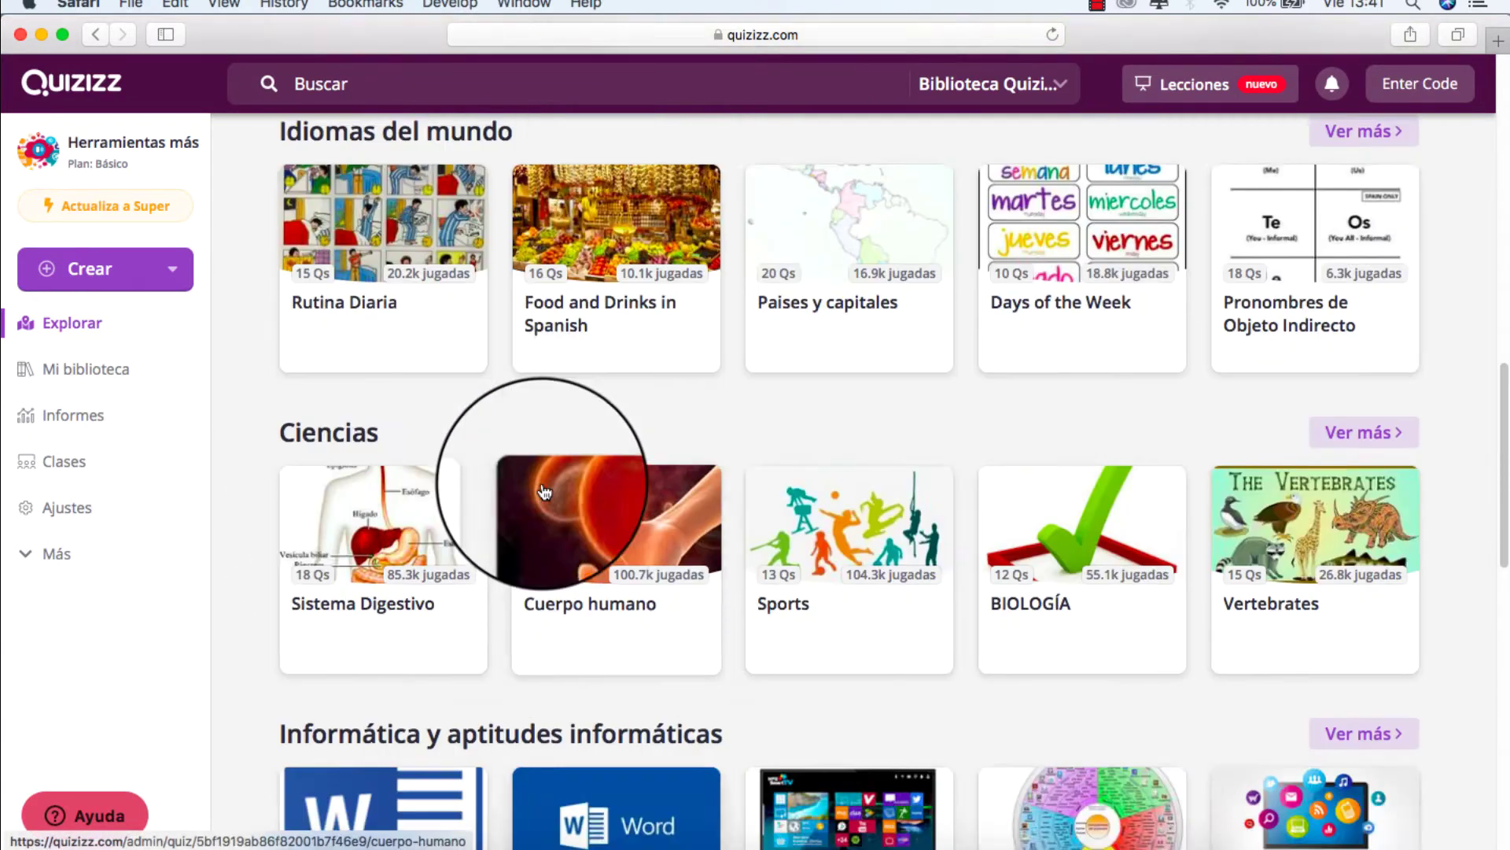
scroll(545, 485, "up", 15)
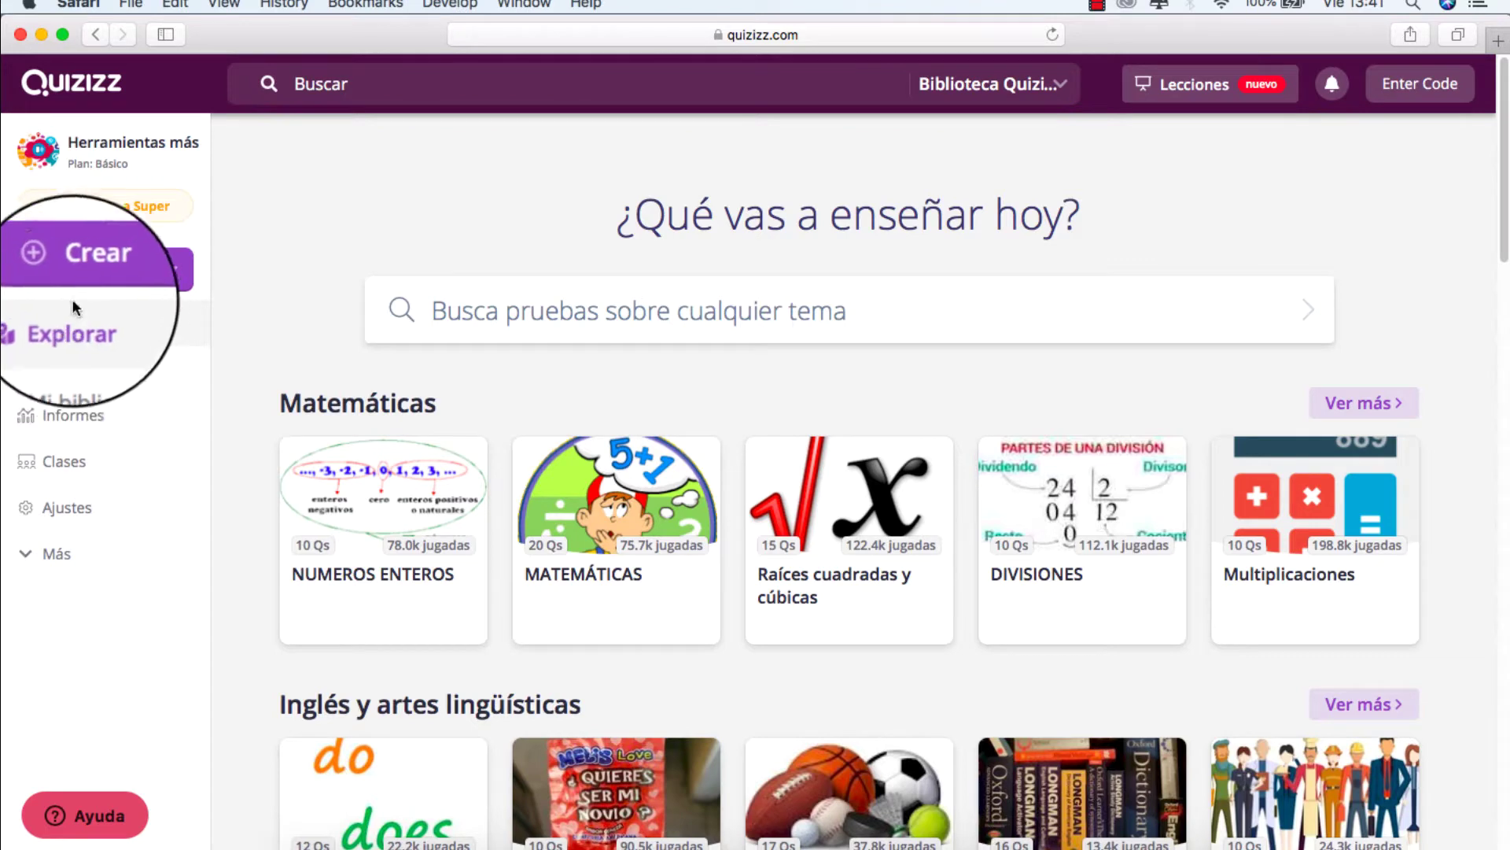
- Open the form for creating a new quiz, view its heading and fields, and go back to the explore page
left_click(69, 265)
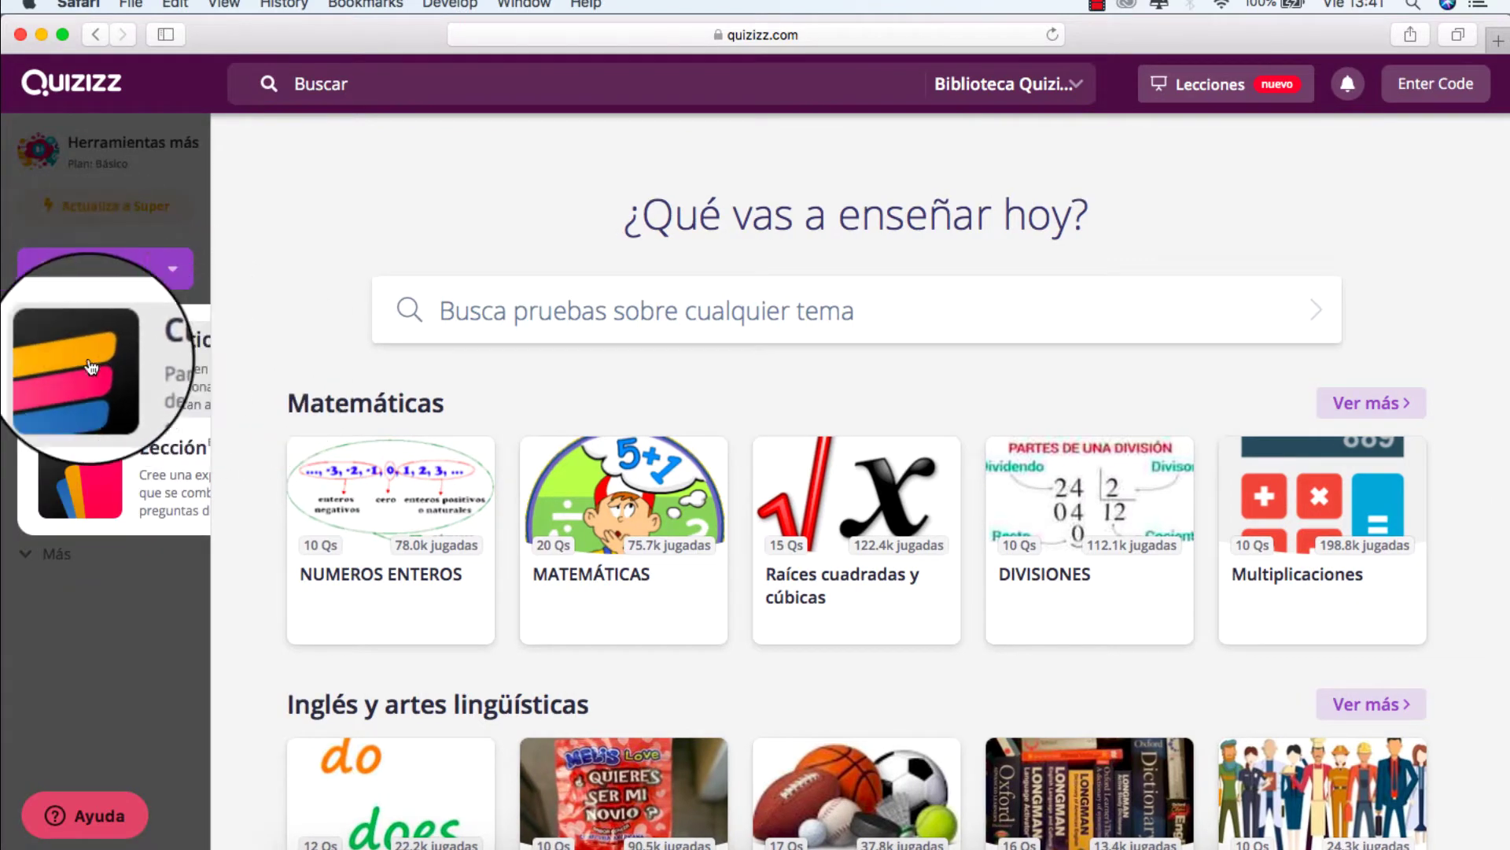
left_click(92, 365)
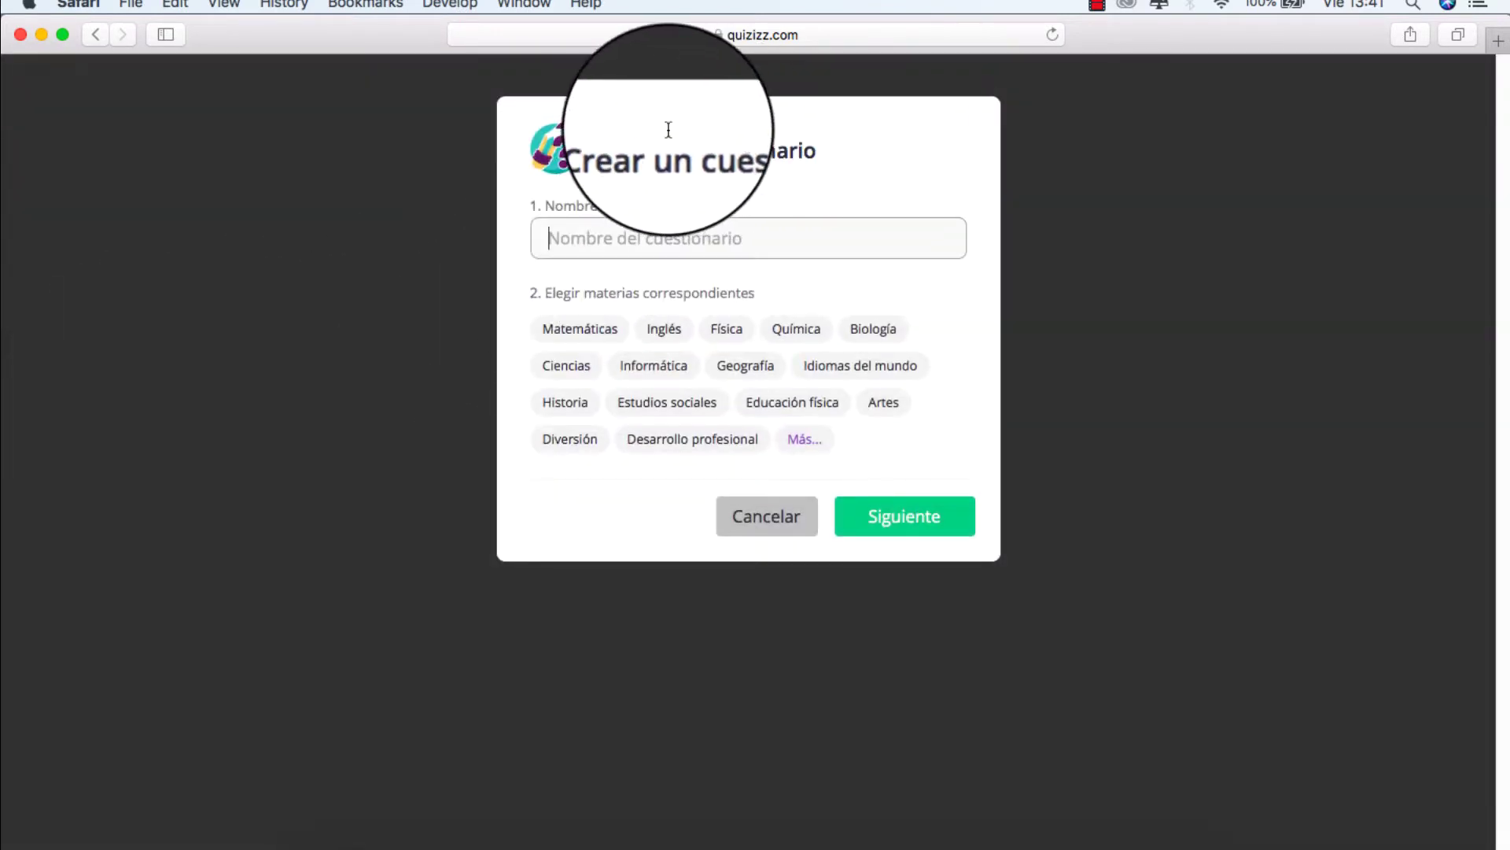
left_click_drag(580, 145, 820, 142)
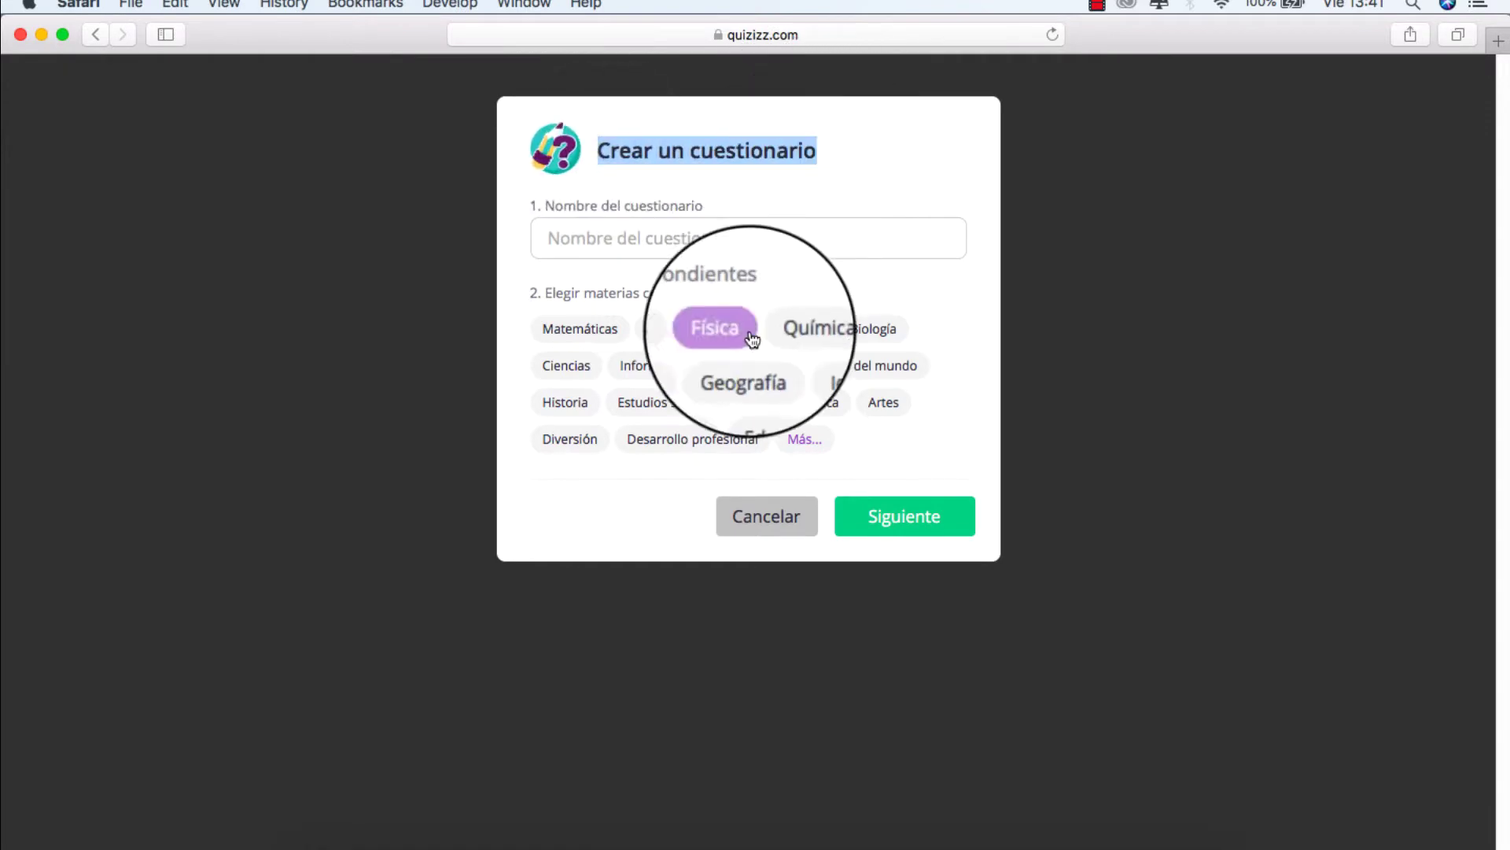
left_click(94, 33)
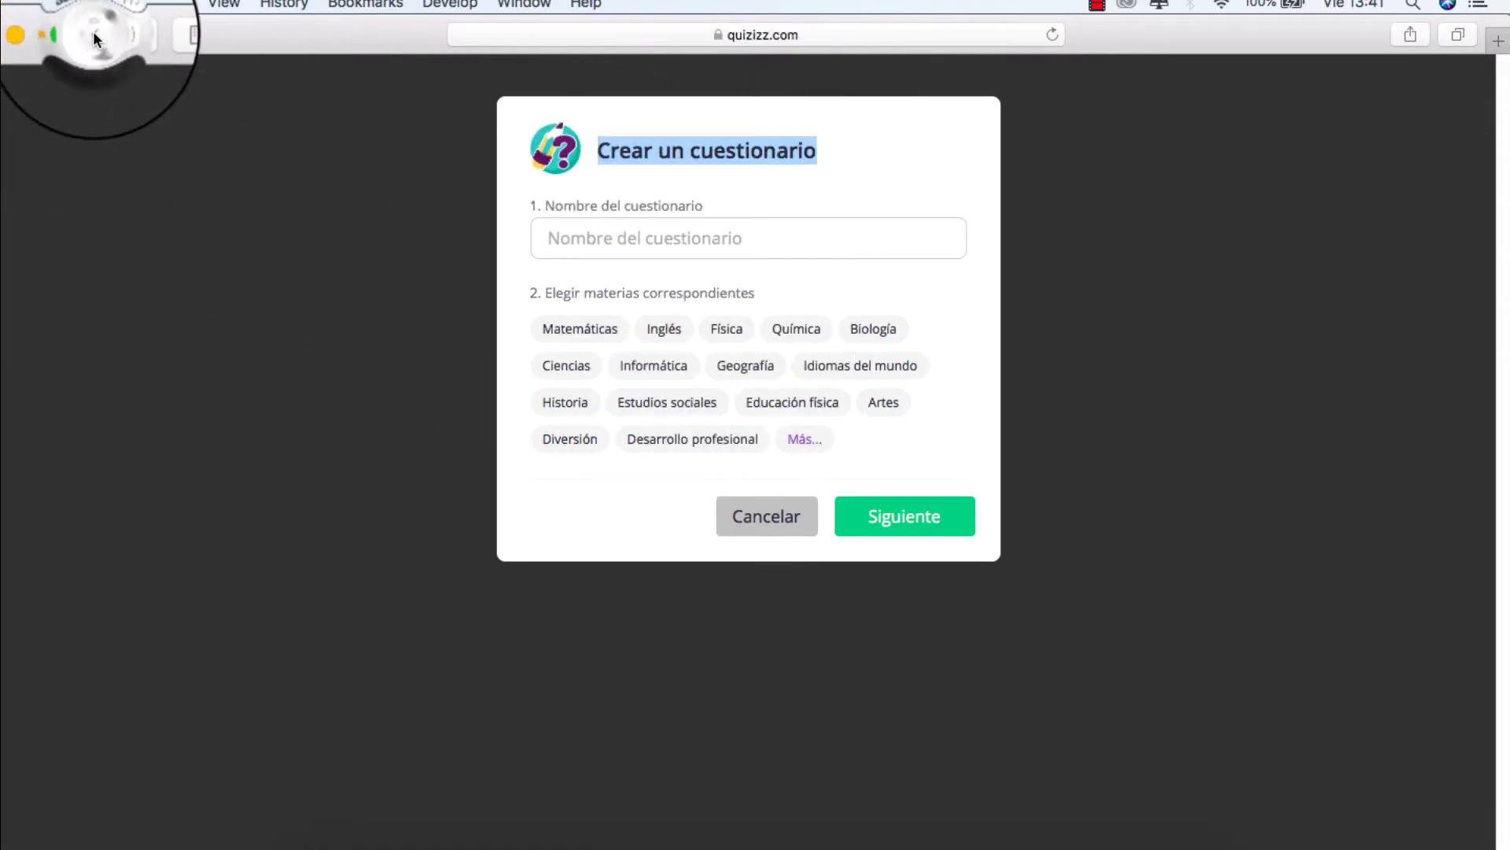
- Open the form for creating a new lesson, view its heading and fields, and go back to the explore page
left_click(98, 266)
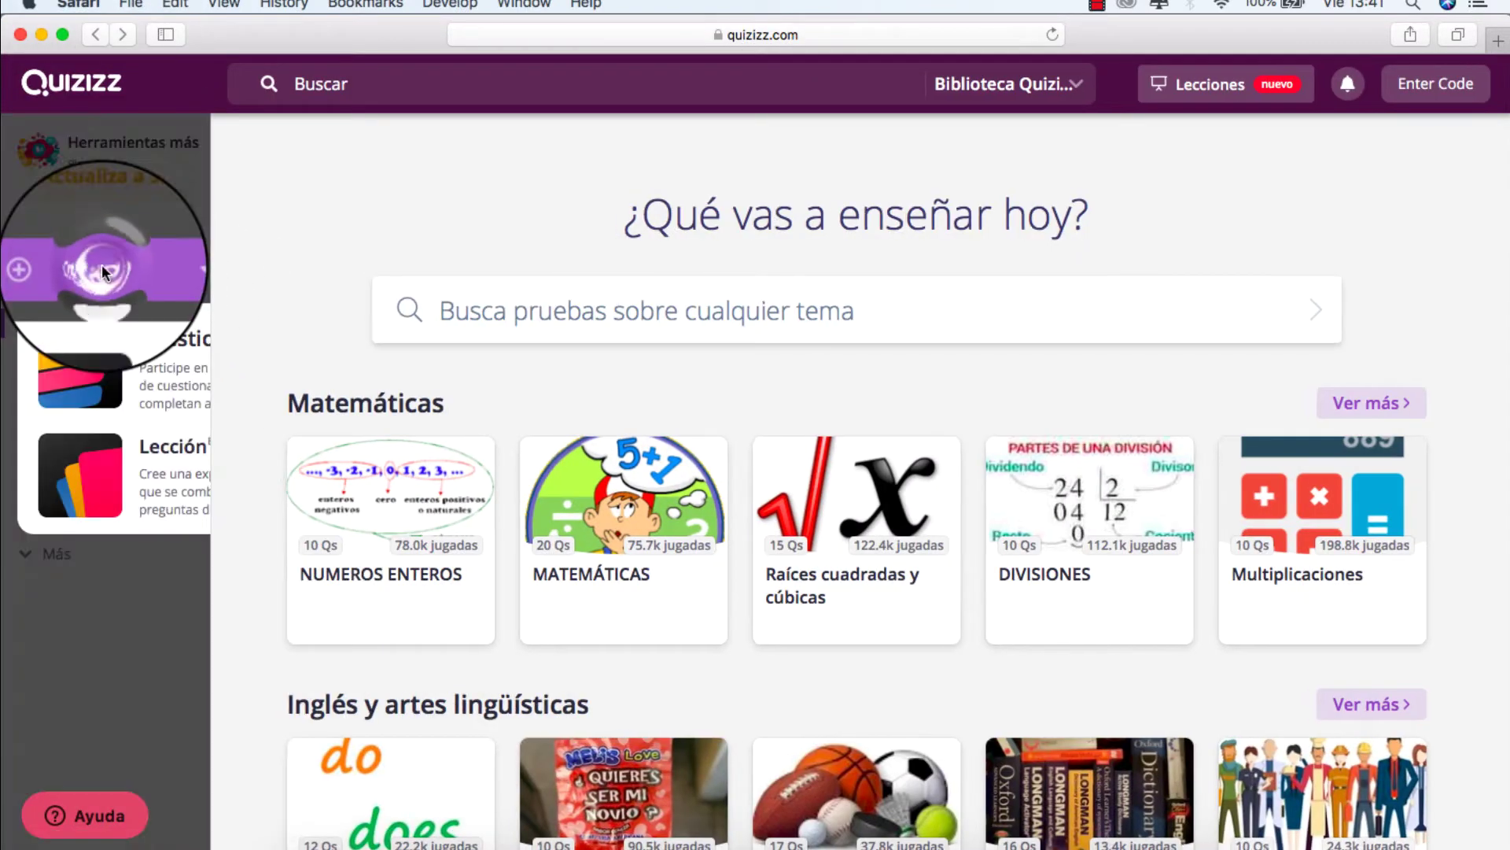
left_click(111, 483)
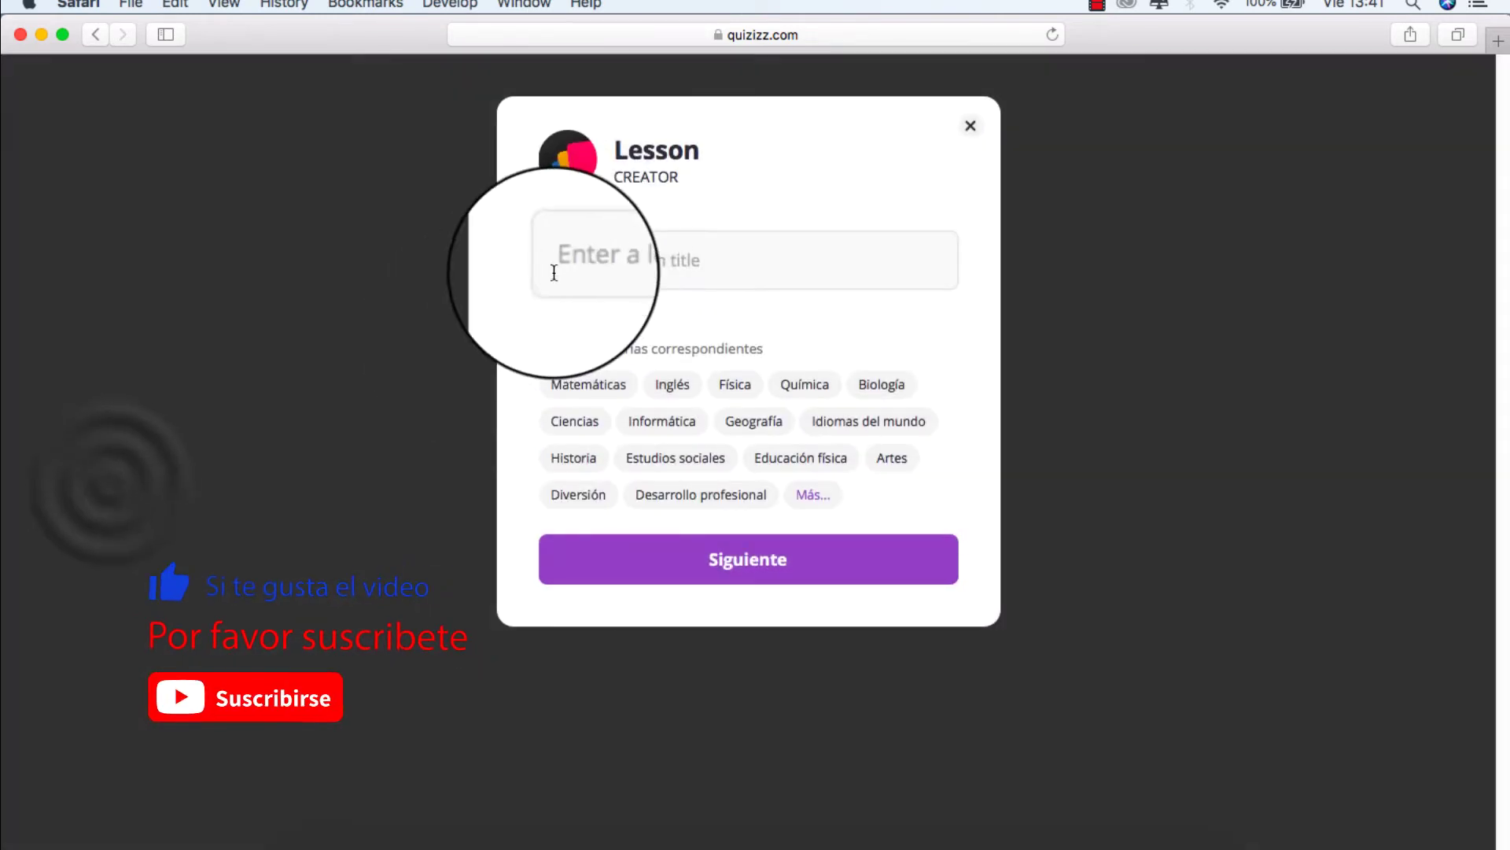
left_click_drag(611, 152, 696, 151)
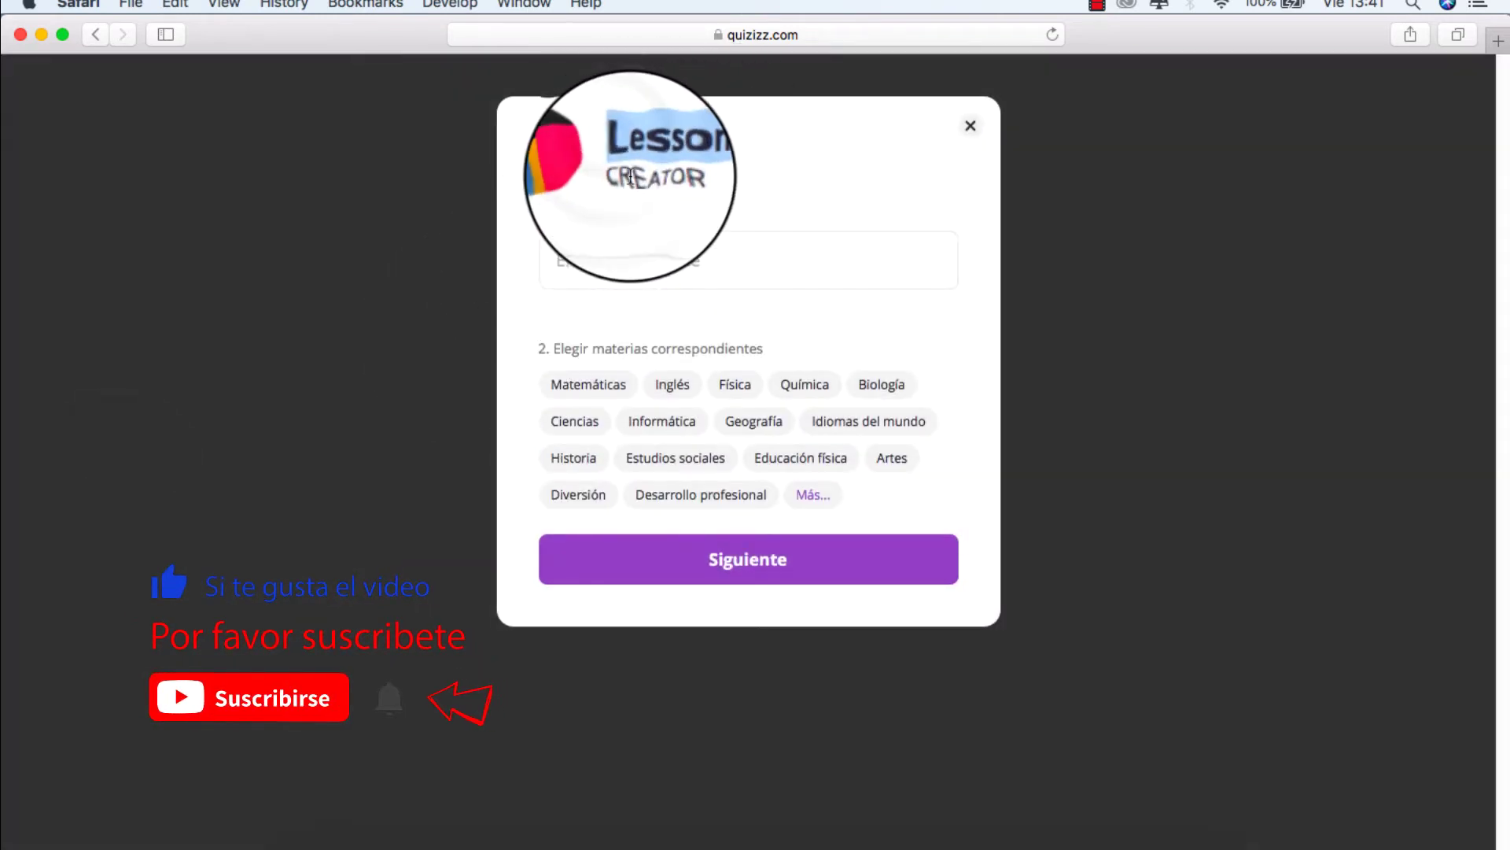
left_click(91, 65)
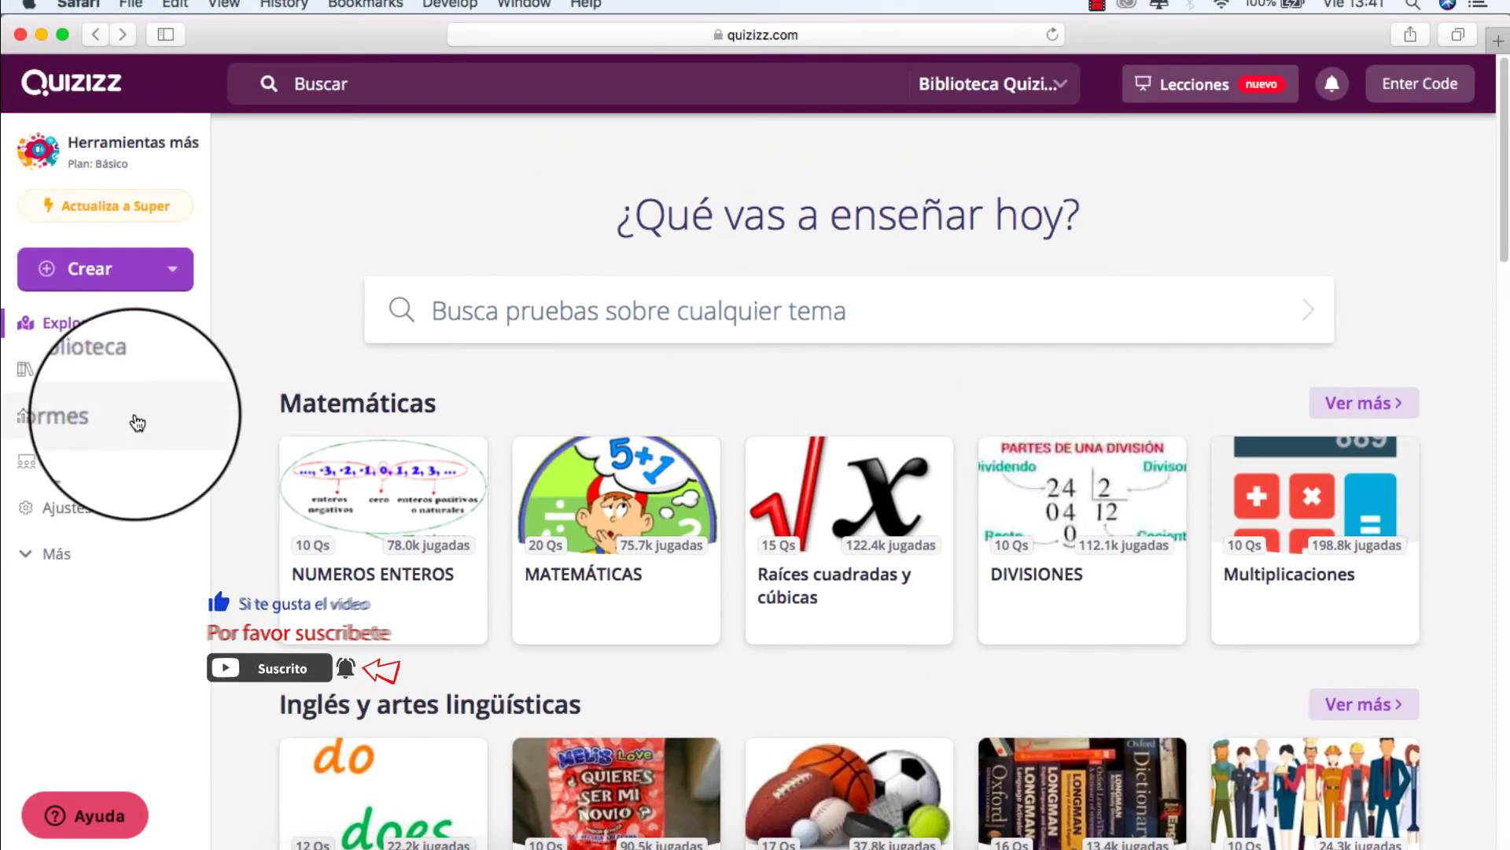
- Open the lesson "Mate" from the personal library for editing
left_click(81, 382)
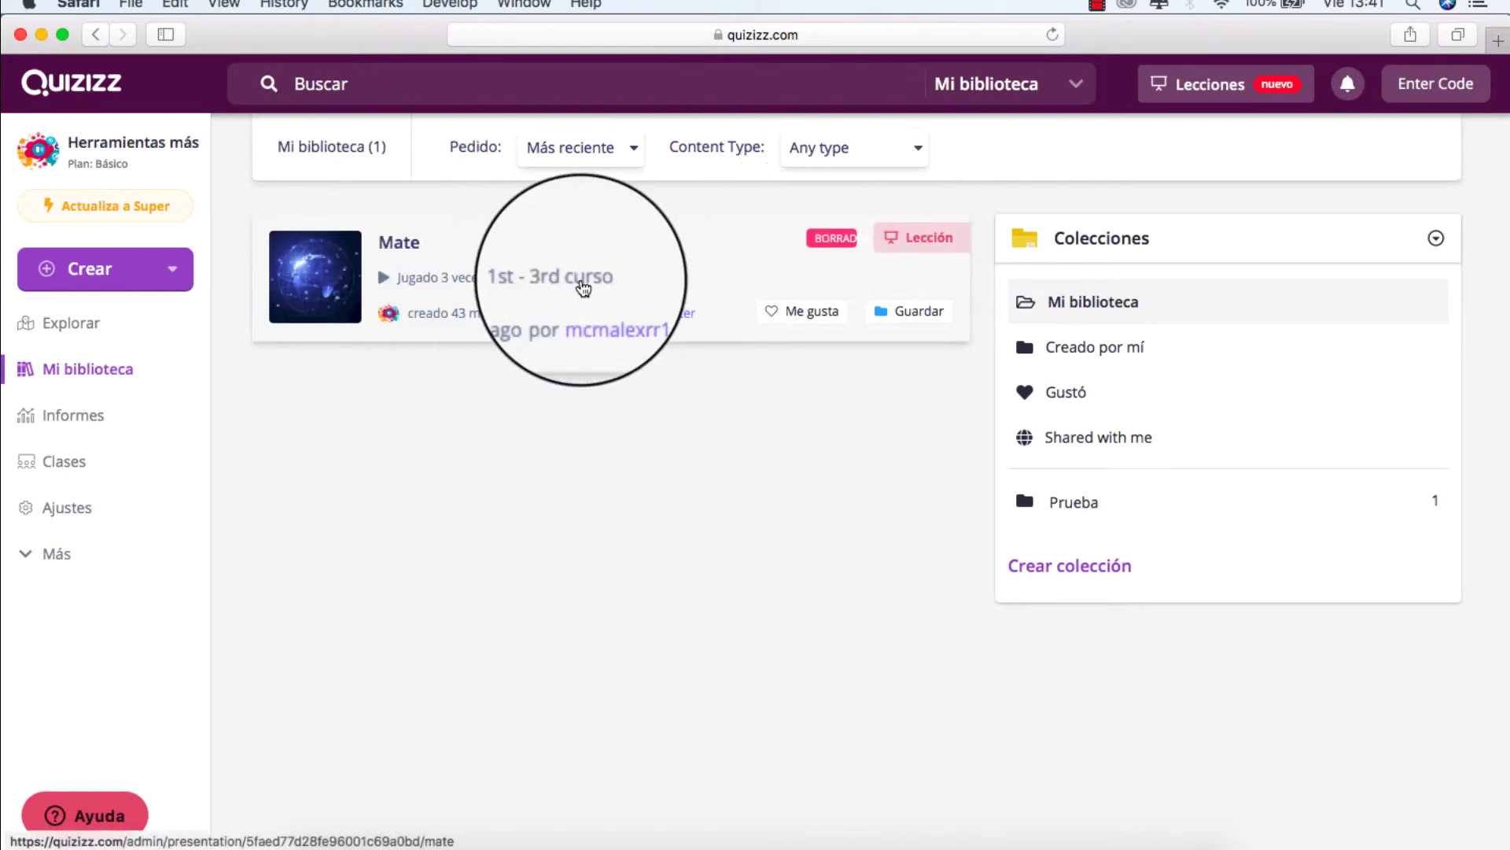
left_click(484, 250)
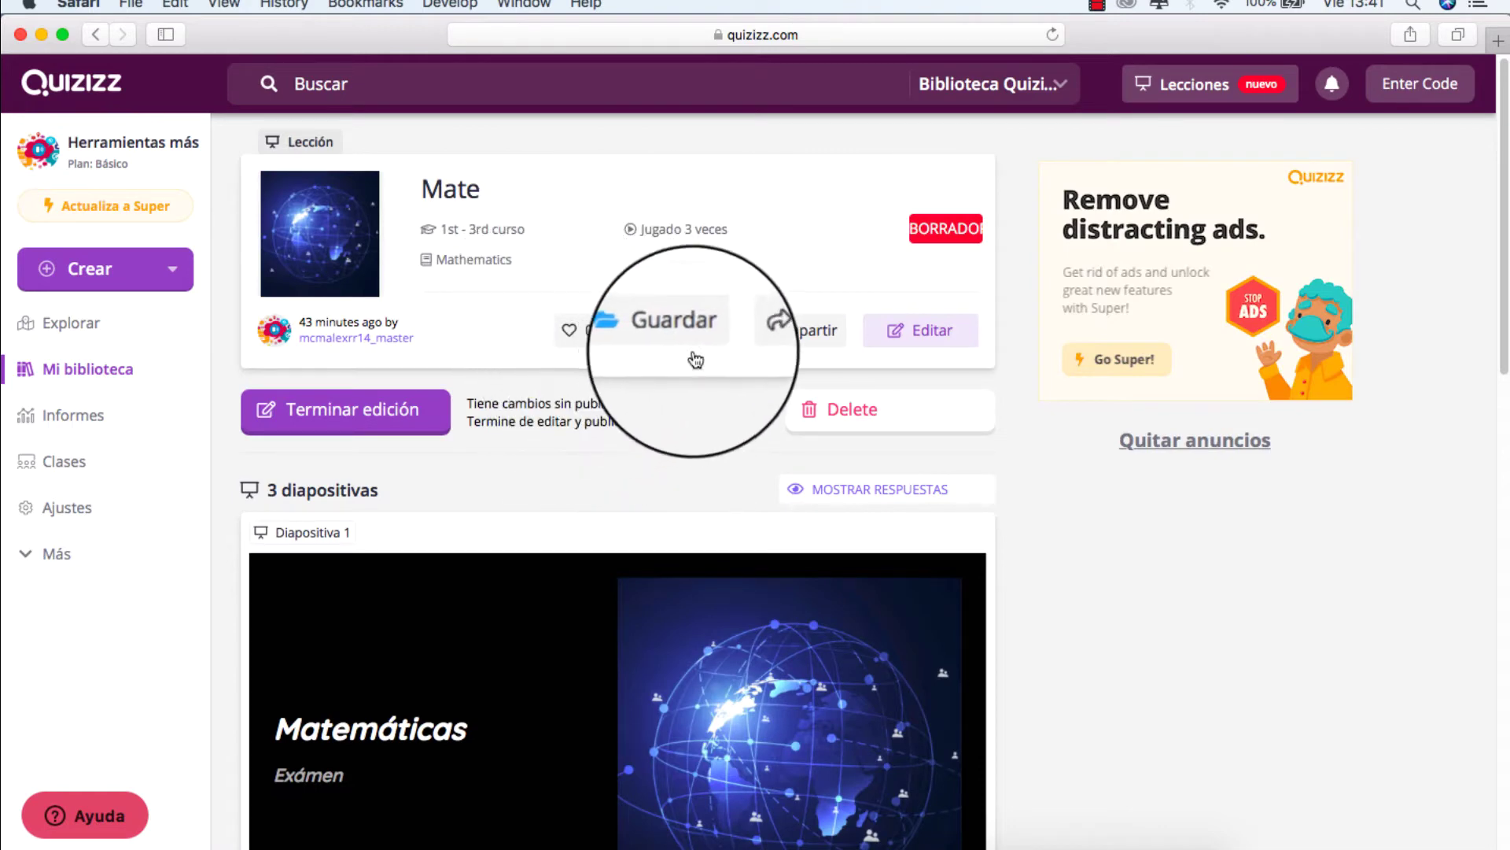
left_click(930, 331)
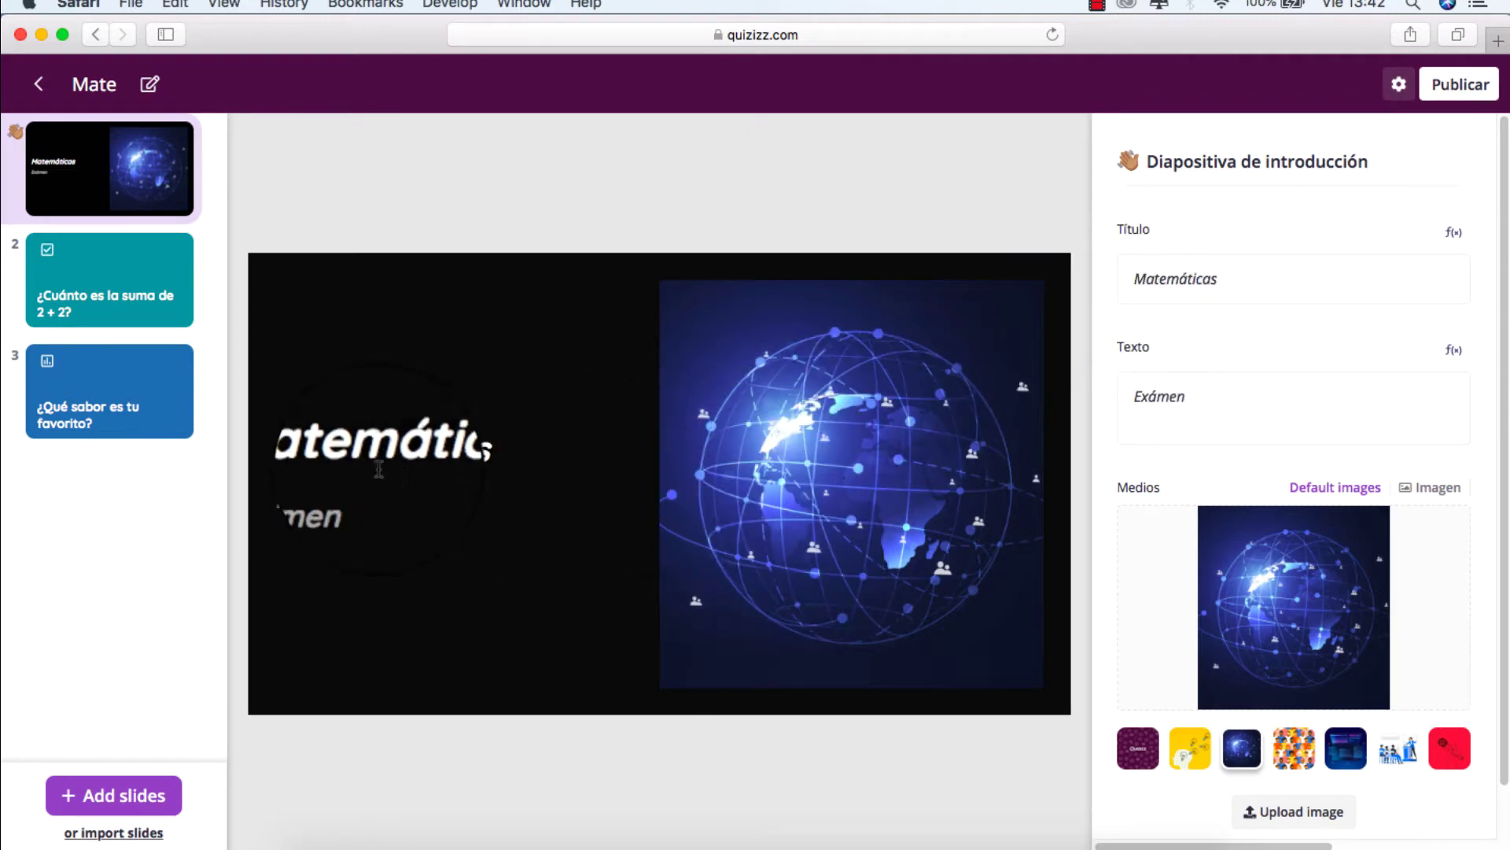
- Add a multiple-choice question slide with the question "¿Herramienta escolar que se usa para medir objetos?"
left_click(118, 796)
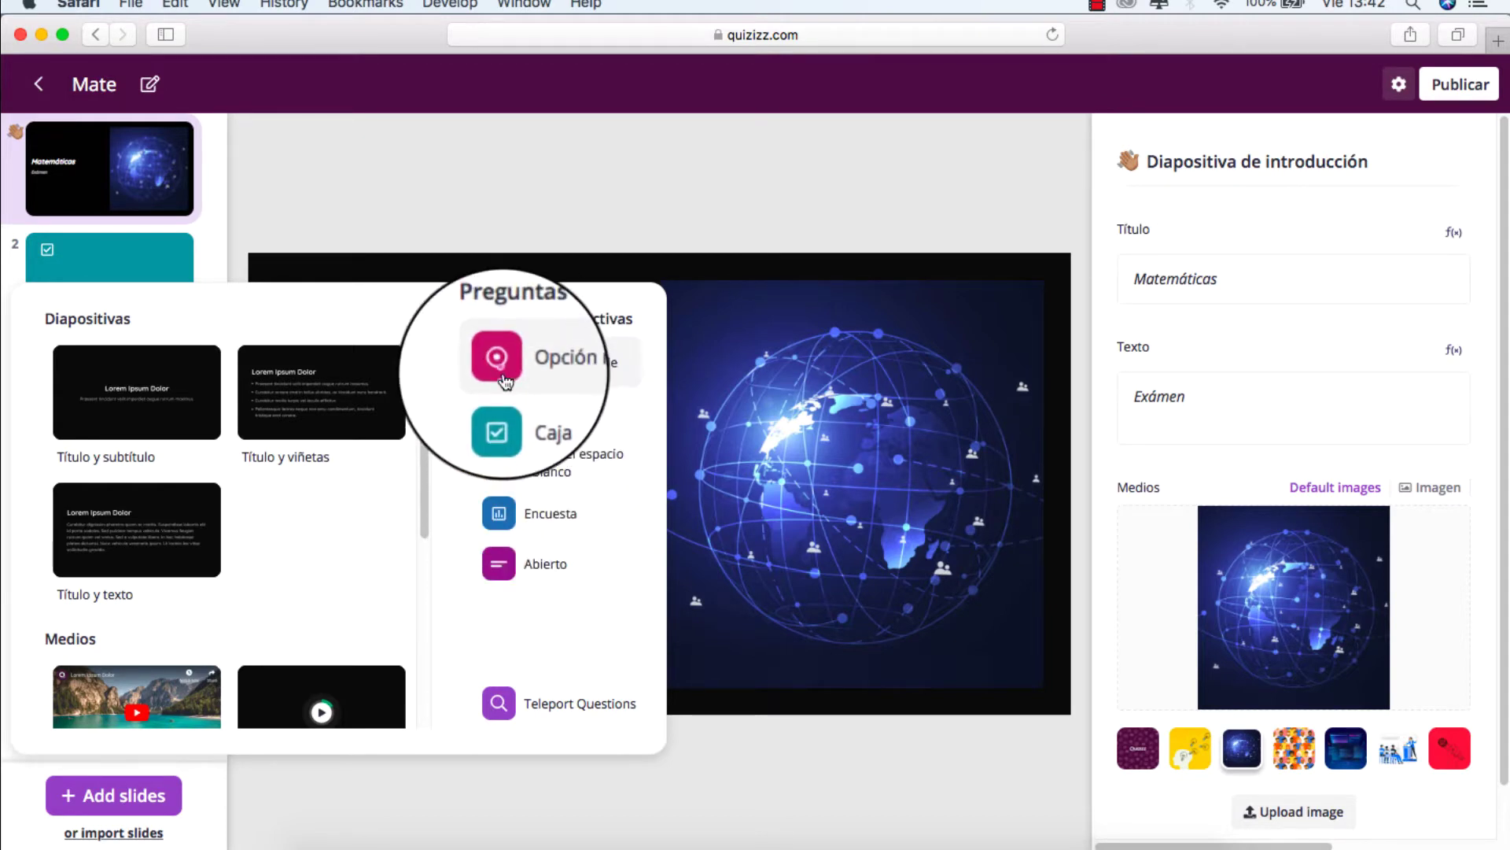
left_click(497, 358)
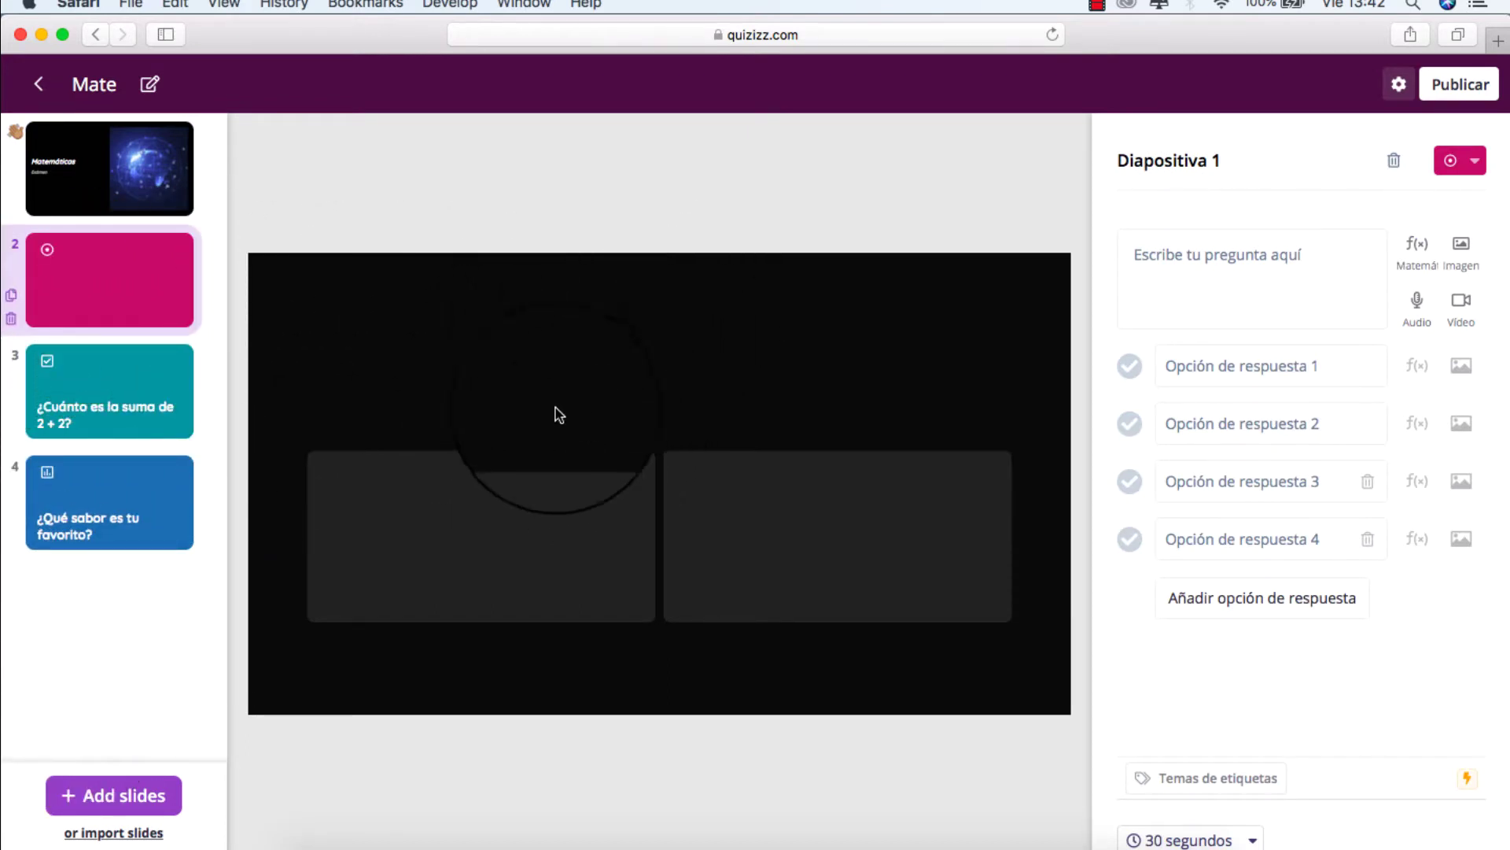
left_click(1220, 277)
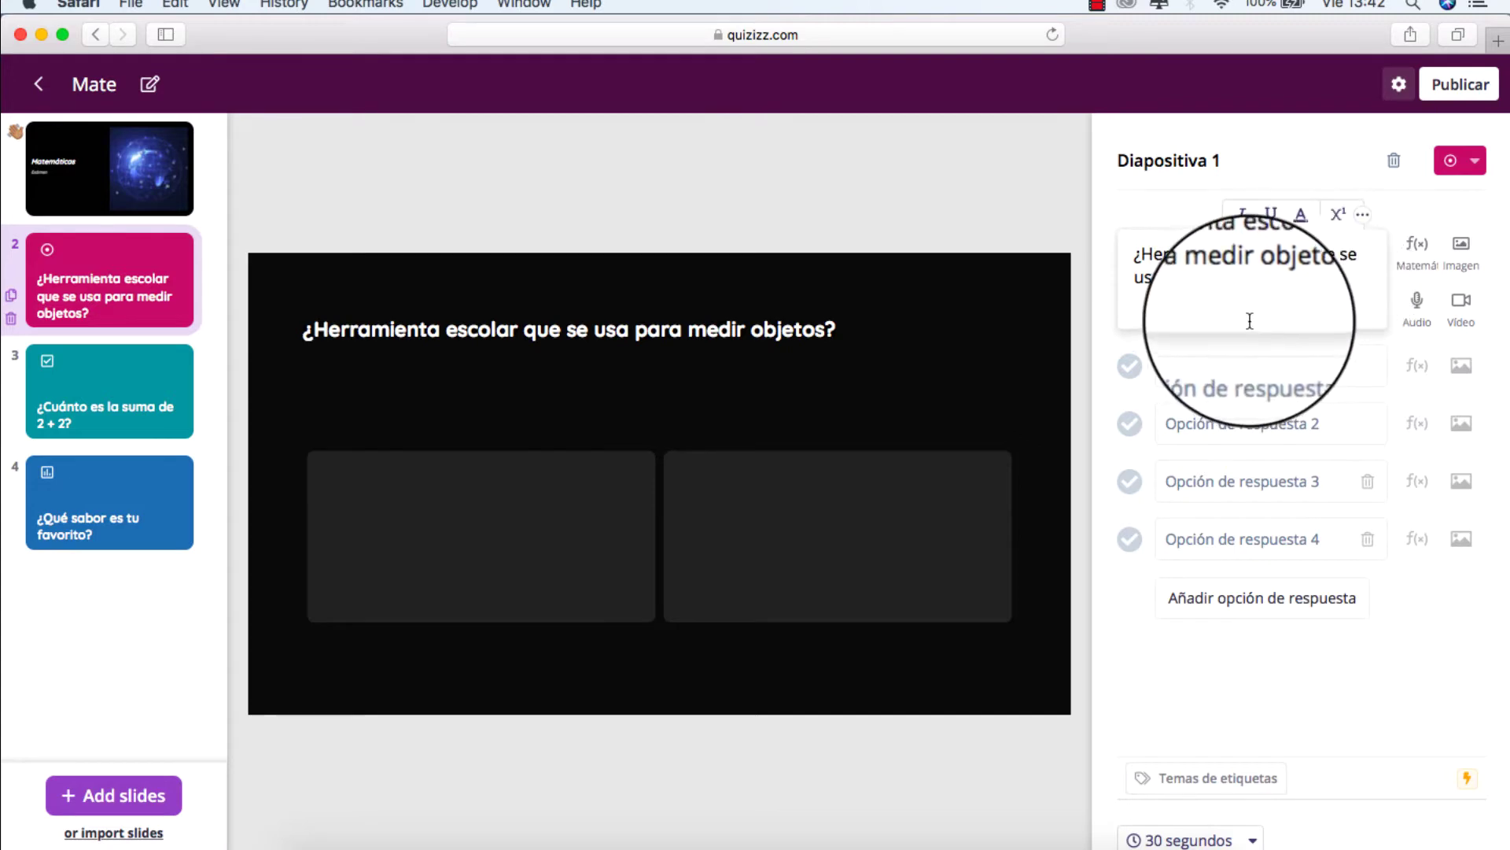
- Fill in the four answer options of the measuring-tool question as Cuaderno, Lápiz, Sacapuntas and Regla
left_click(1360, 374)
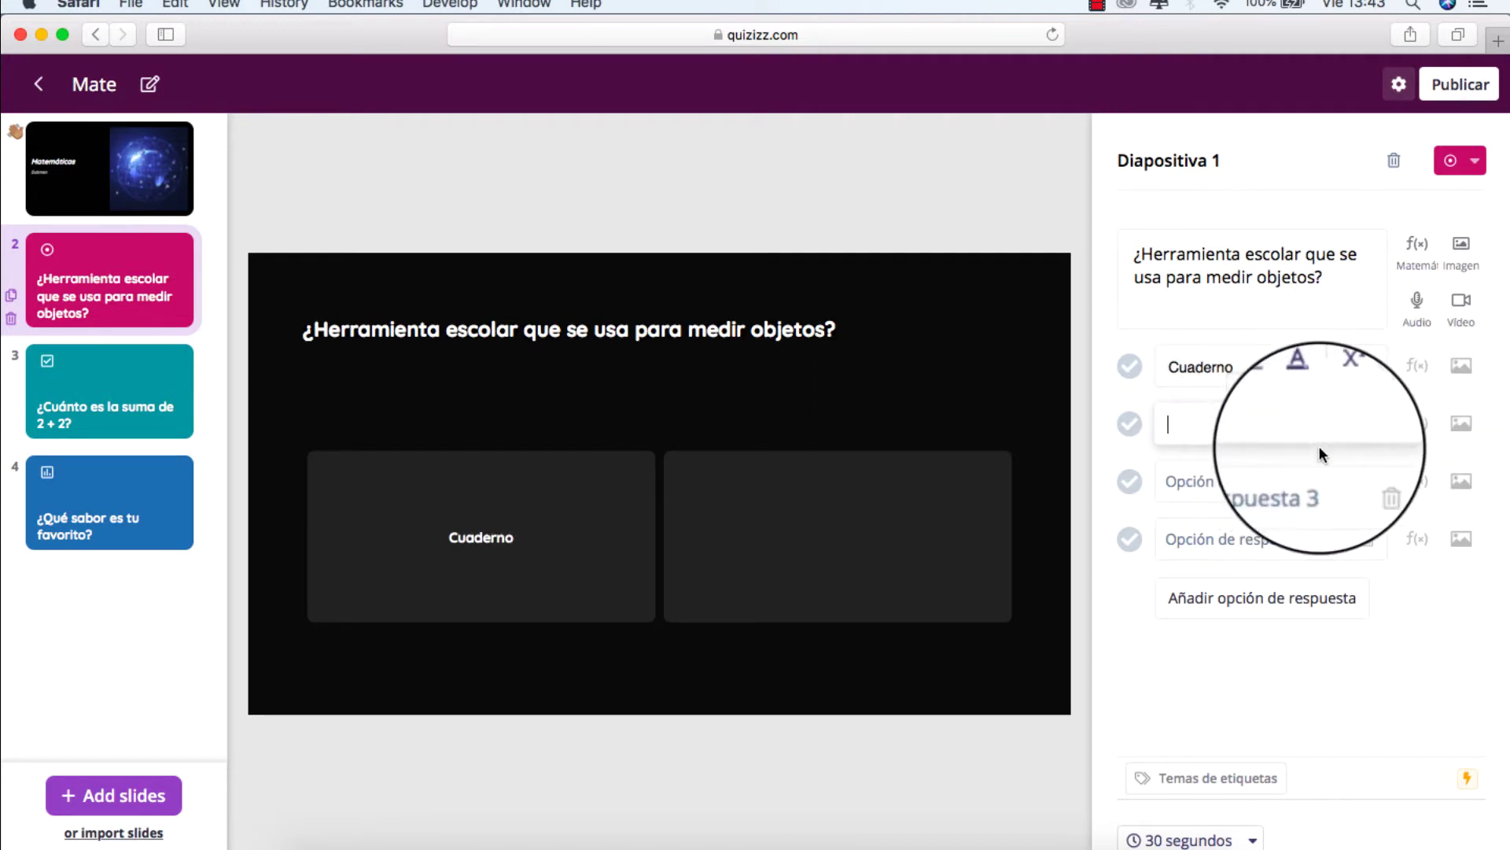
type("Lap")
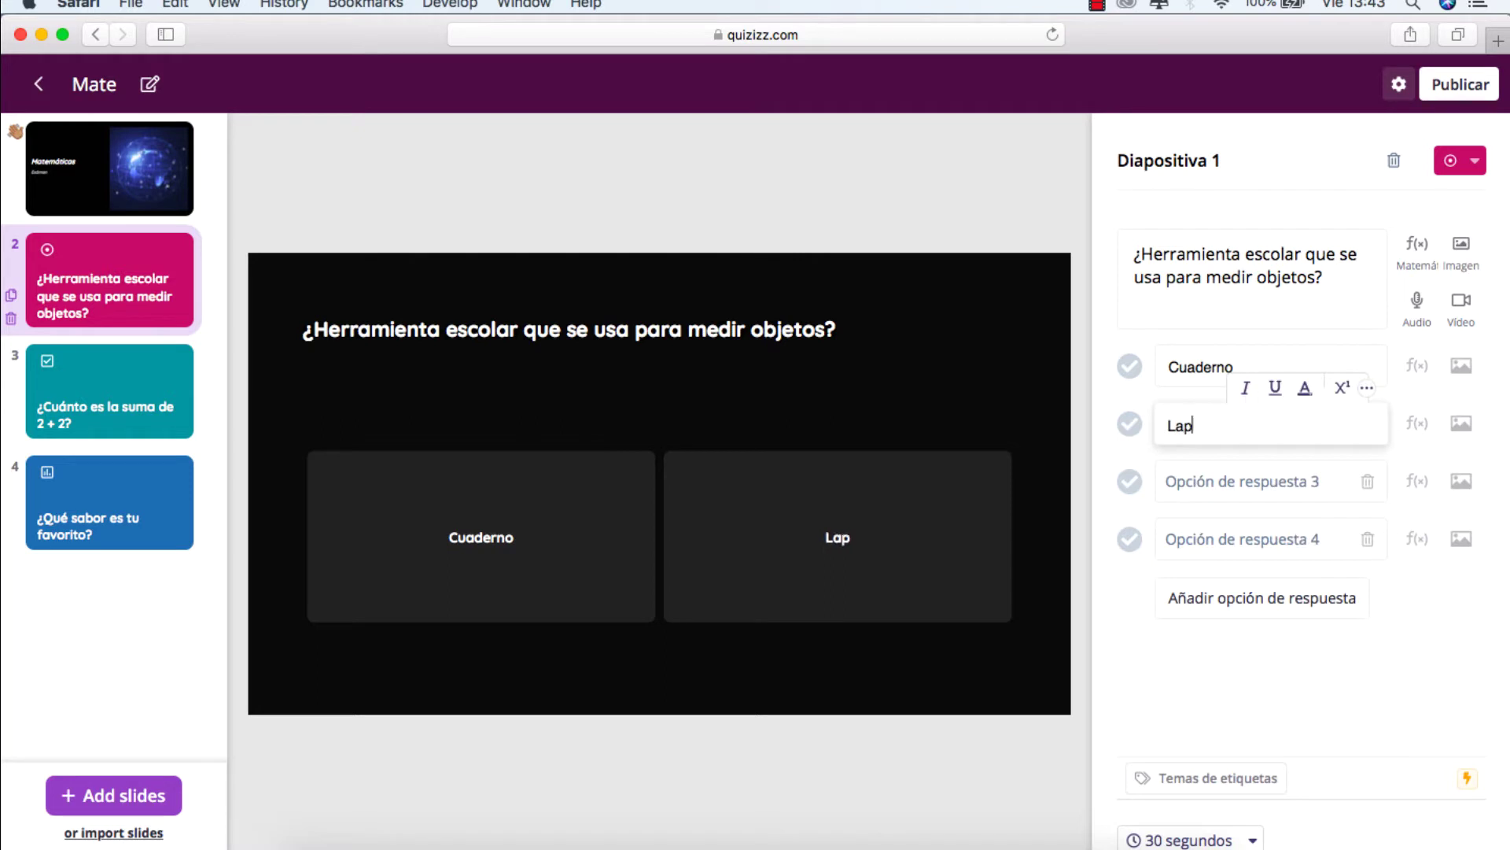
type("iz")
left_click(1224, 477)
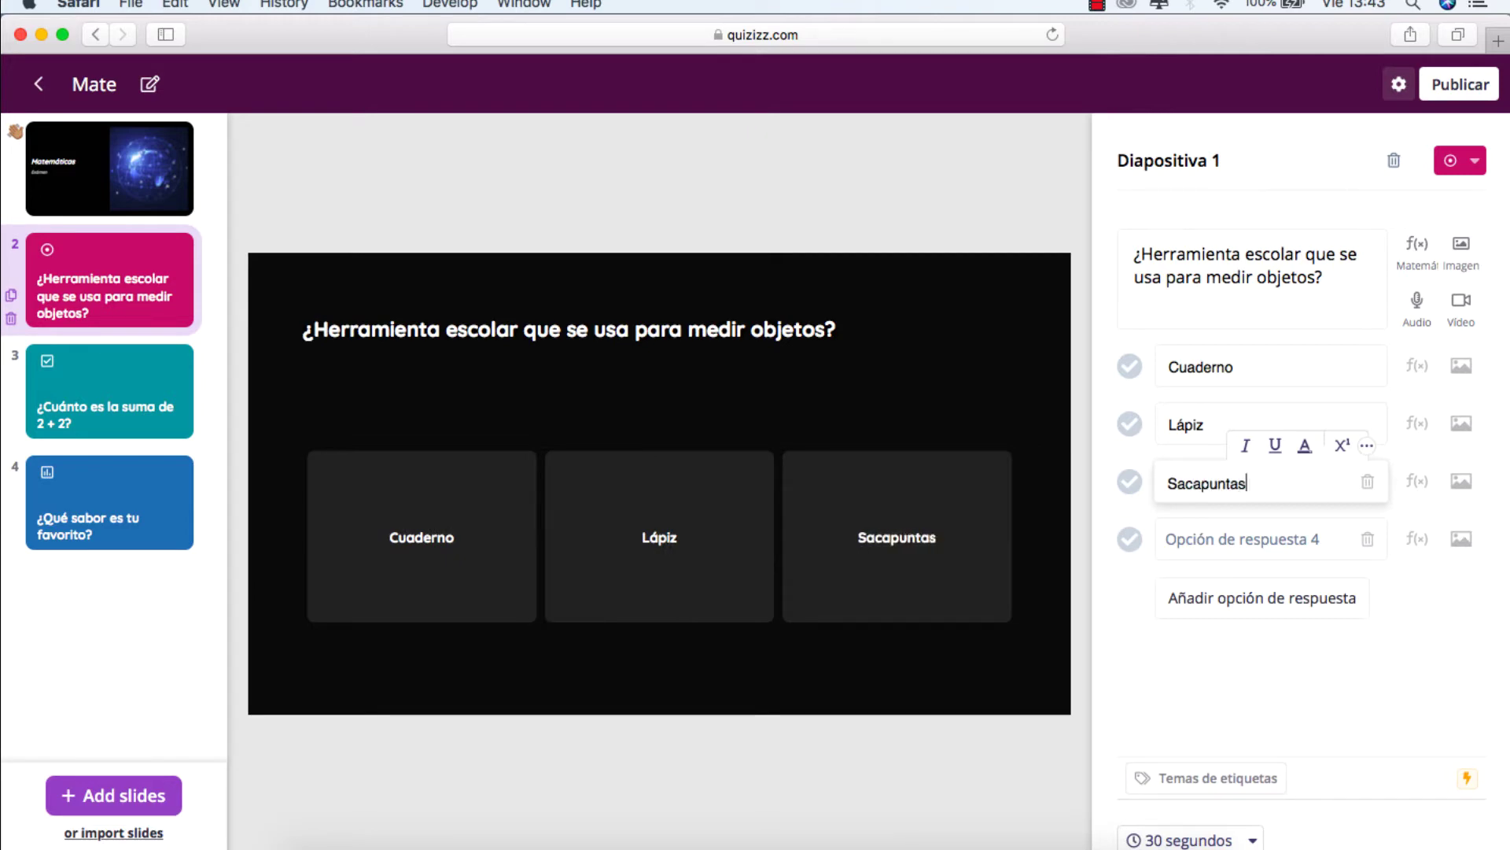
left_click(1333, 538)
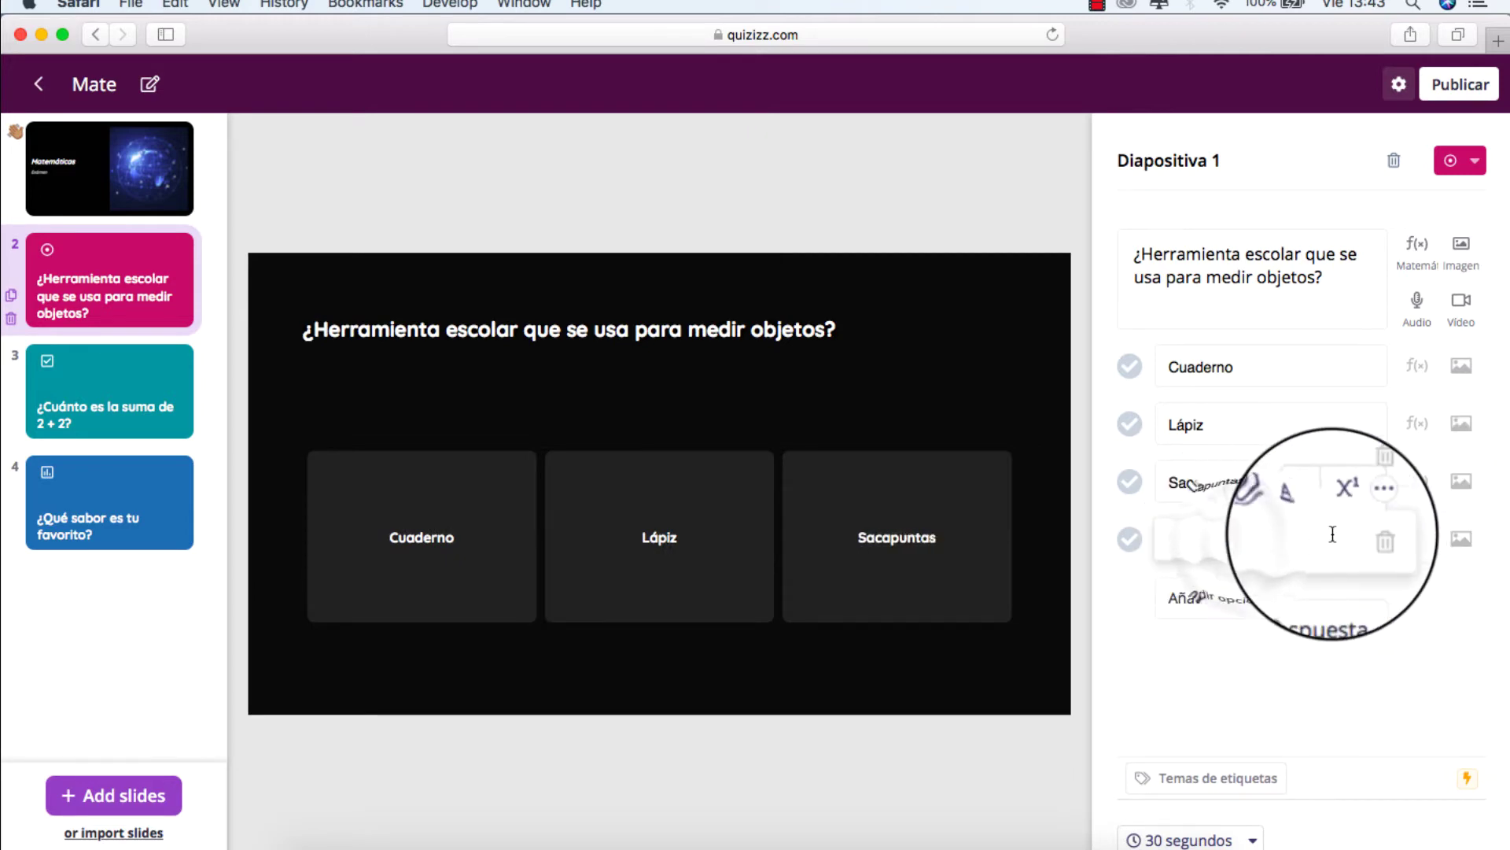
type("Regla")
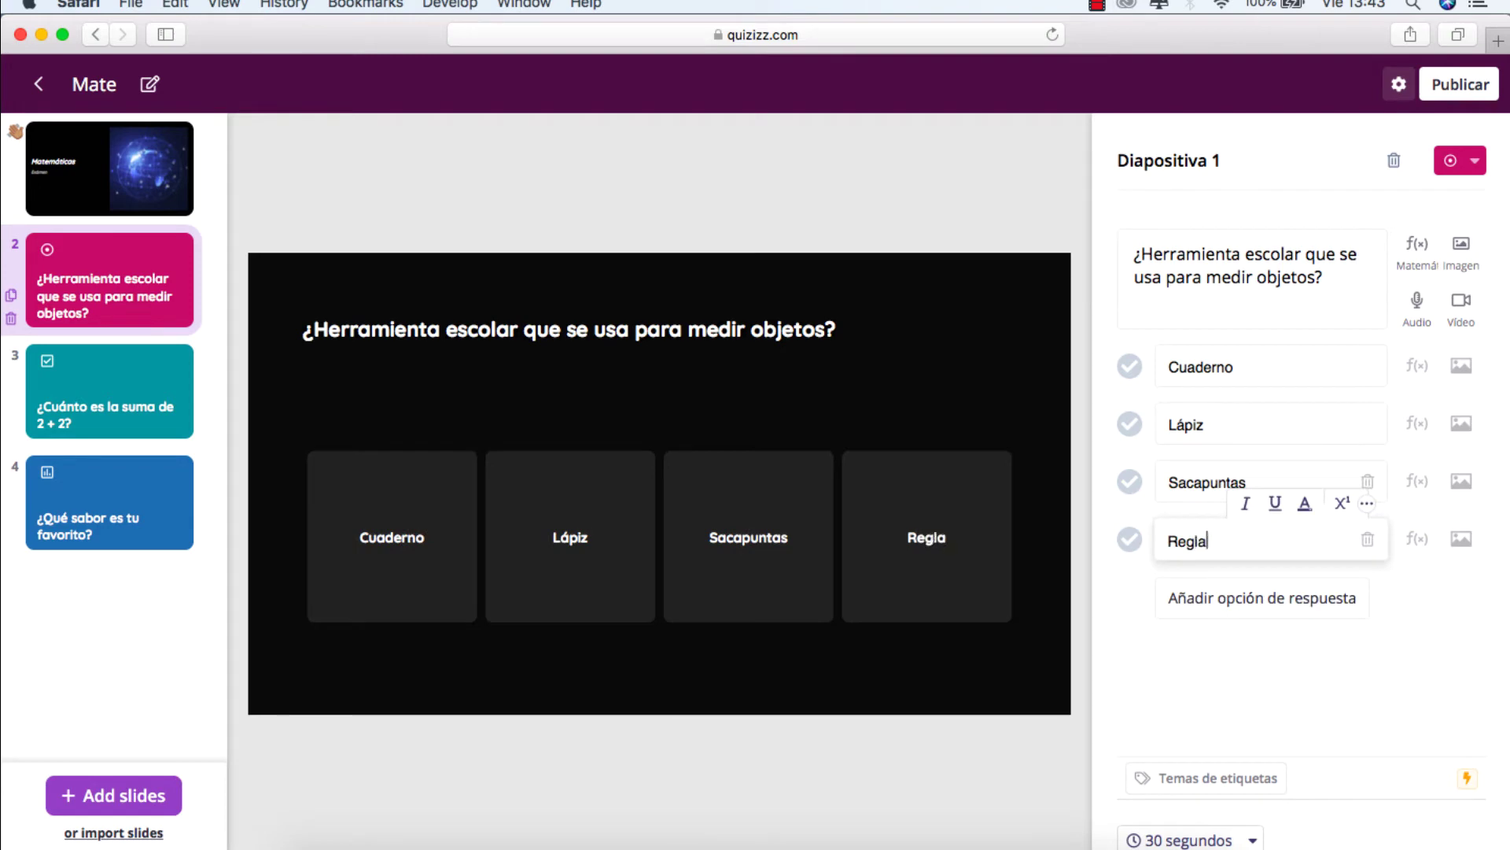
left_click(1261, 302)
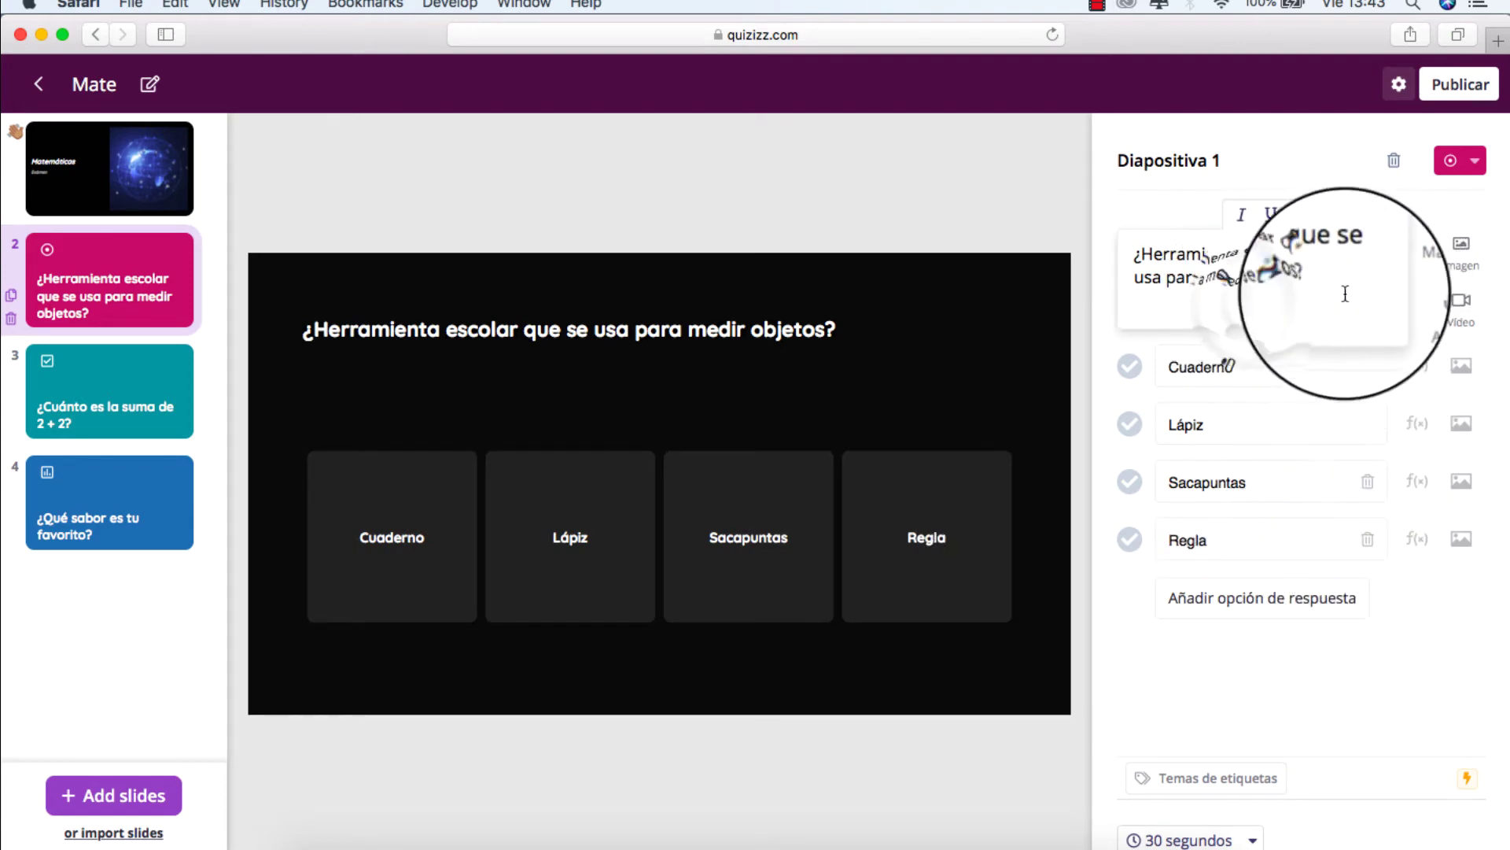
- Mark Regla as the correct answer and attach the "Mi Escuelita" schoolhouse picture from Downloads to the measuring-tool question
left_click(1130, 539)
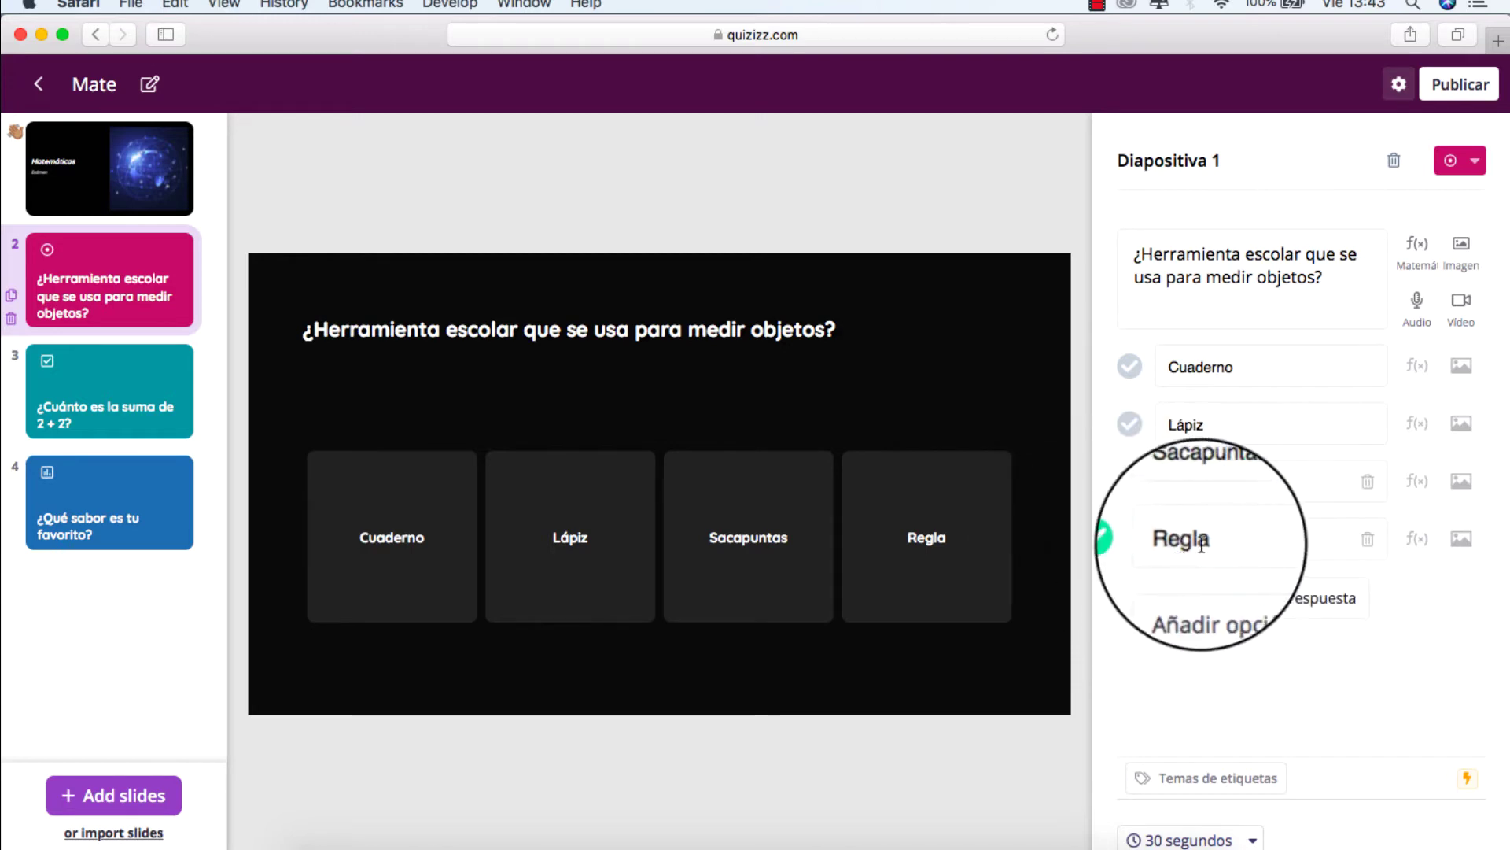
left_click(1465, 253)
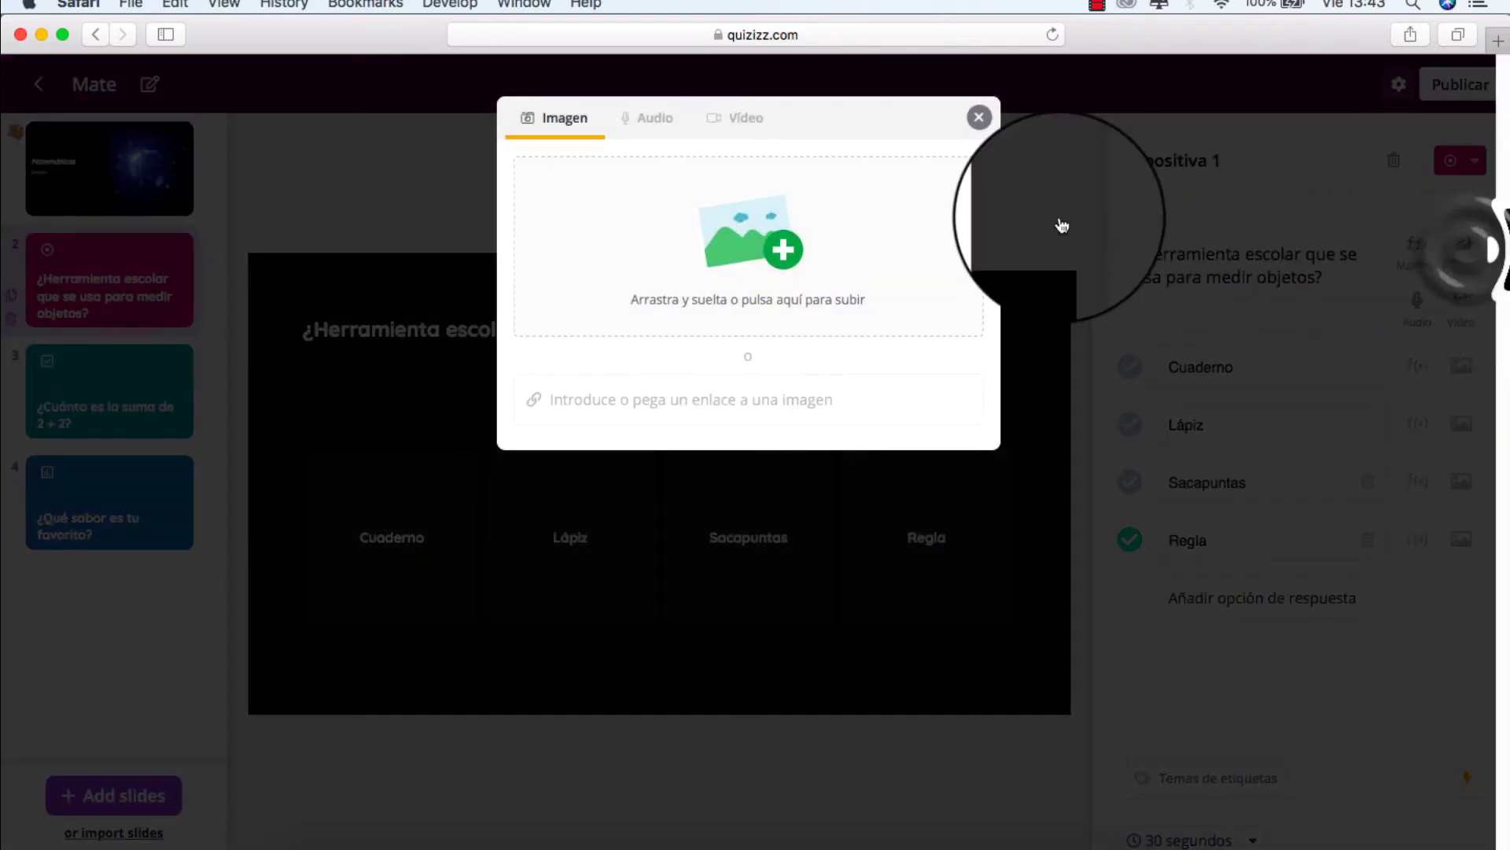
left_click(787, 269)
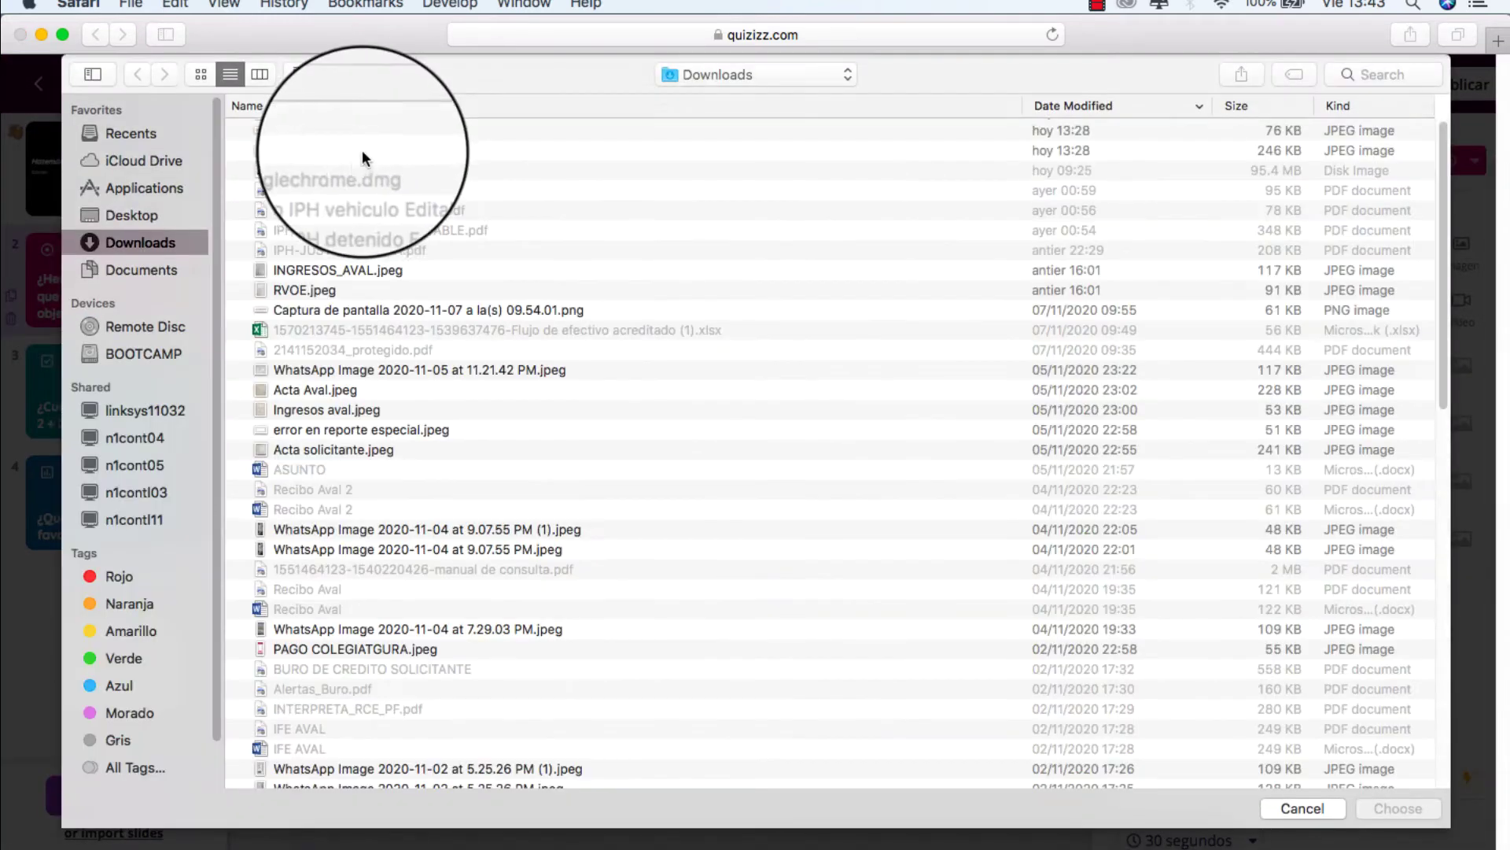
double_click(325, 129)
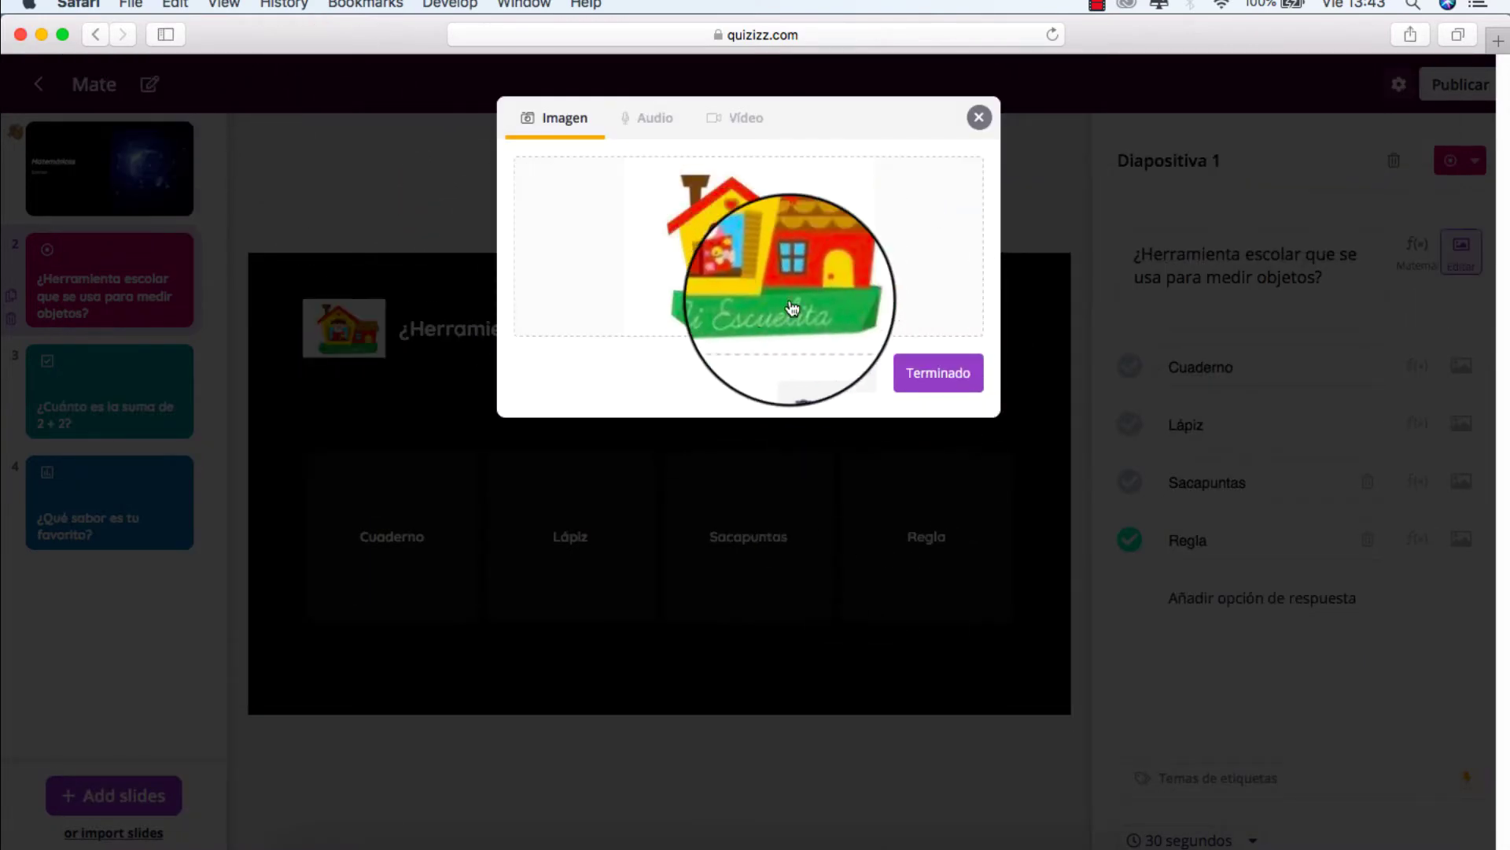
left_click(914, 371)
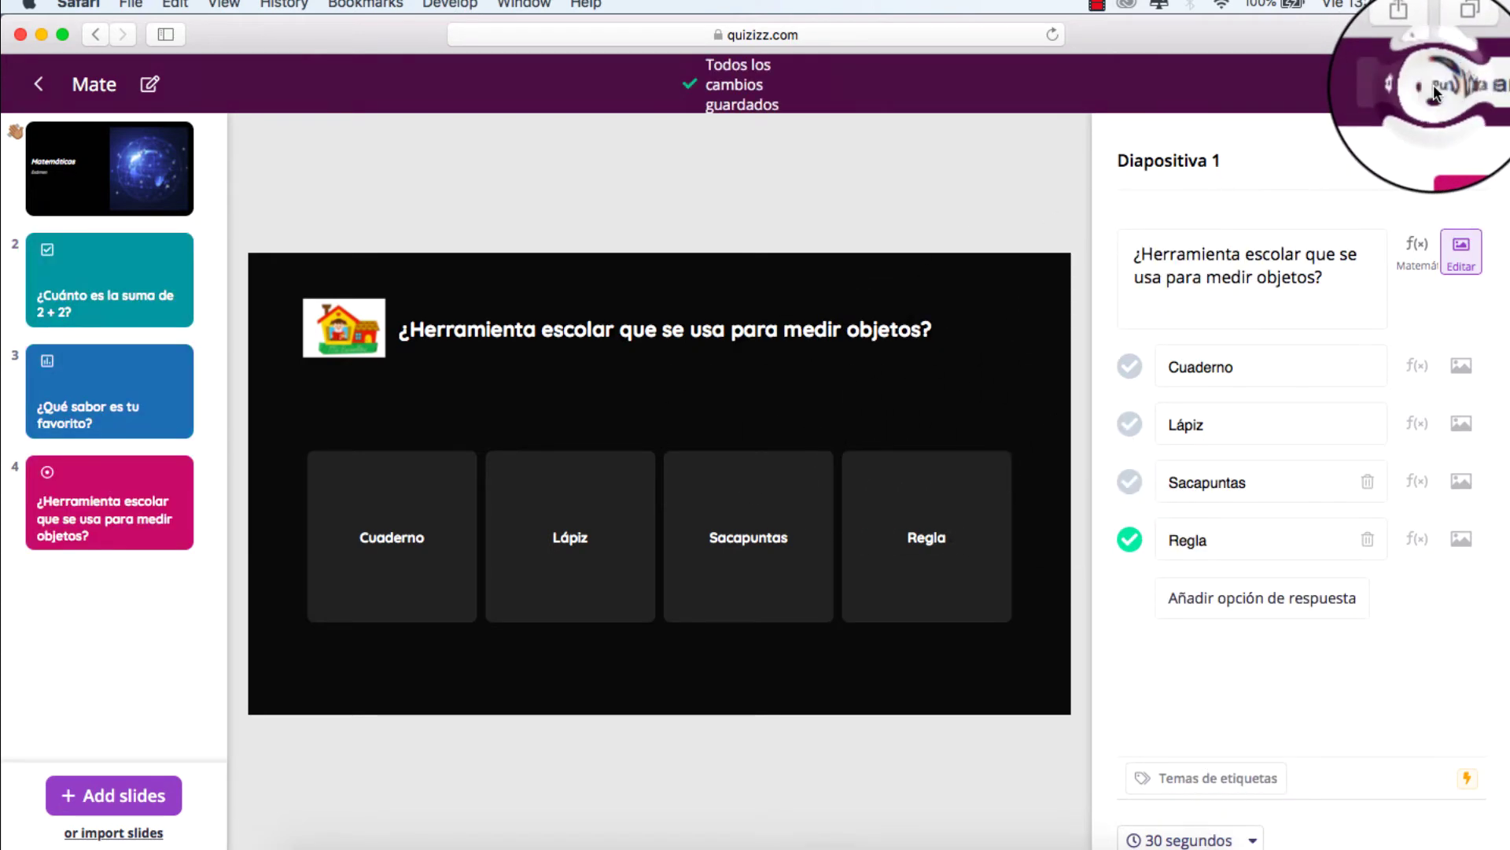
- Publish the "Mate" lesson and copy the join code from its live session lobby
left_click(1433, 84)
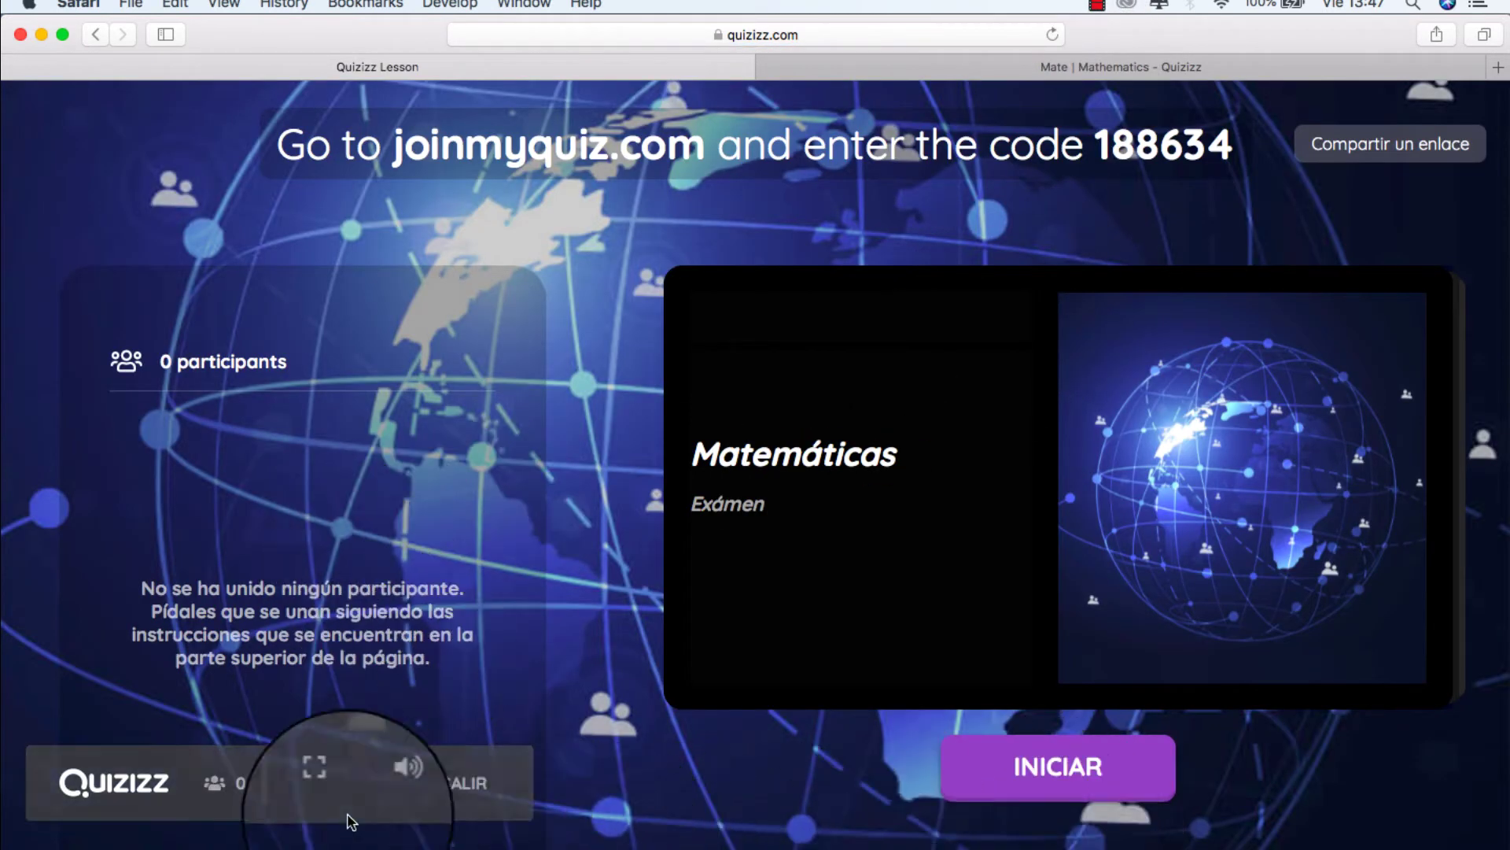
left_click(1021, 778)
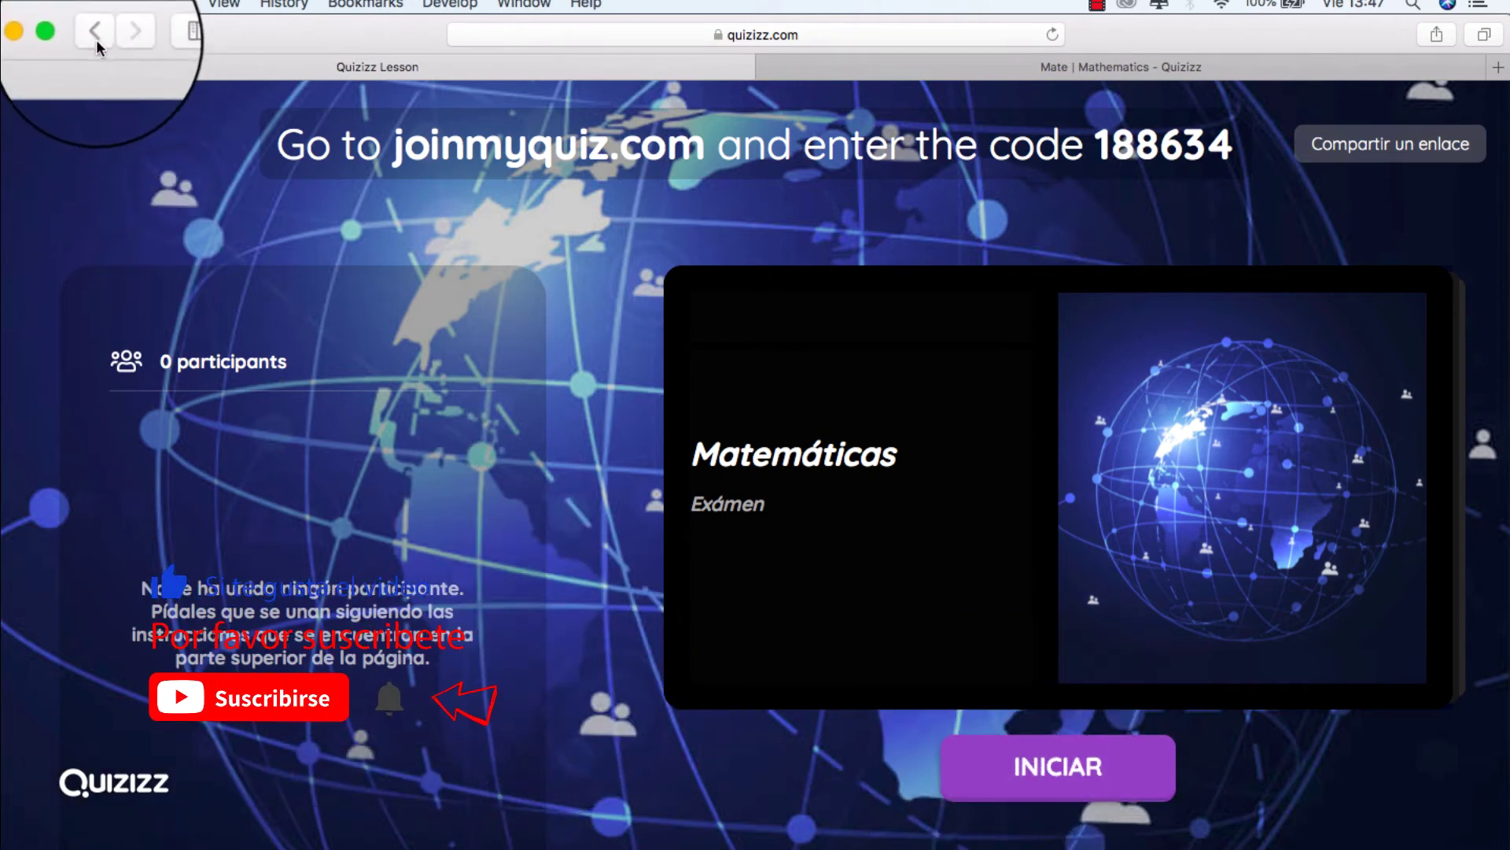
left_click(1158, 147)
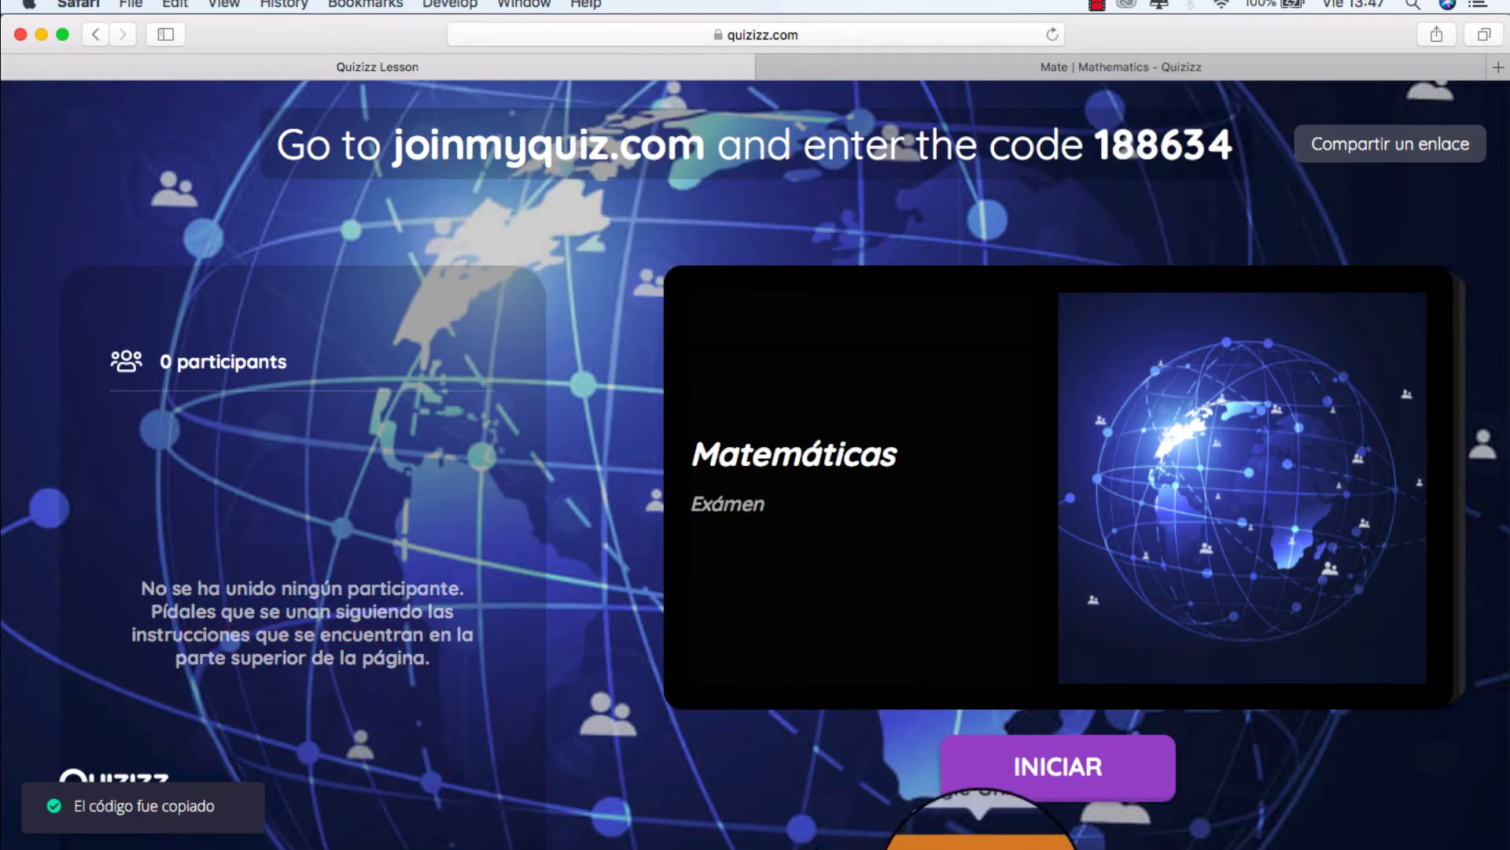
left_click_drag(993, 145, 1290, 137)
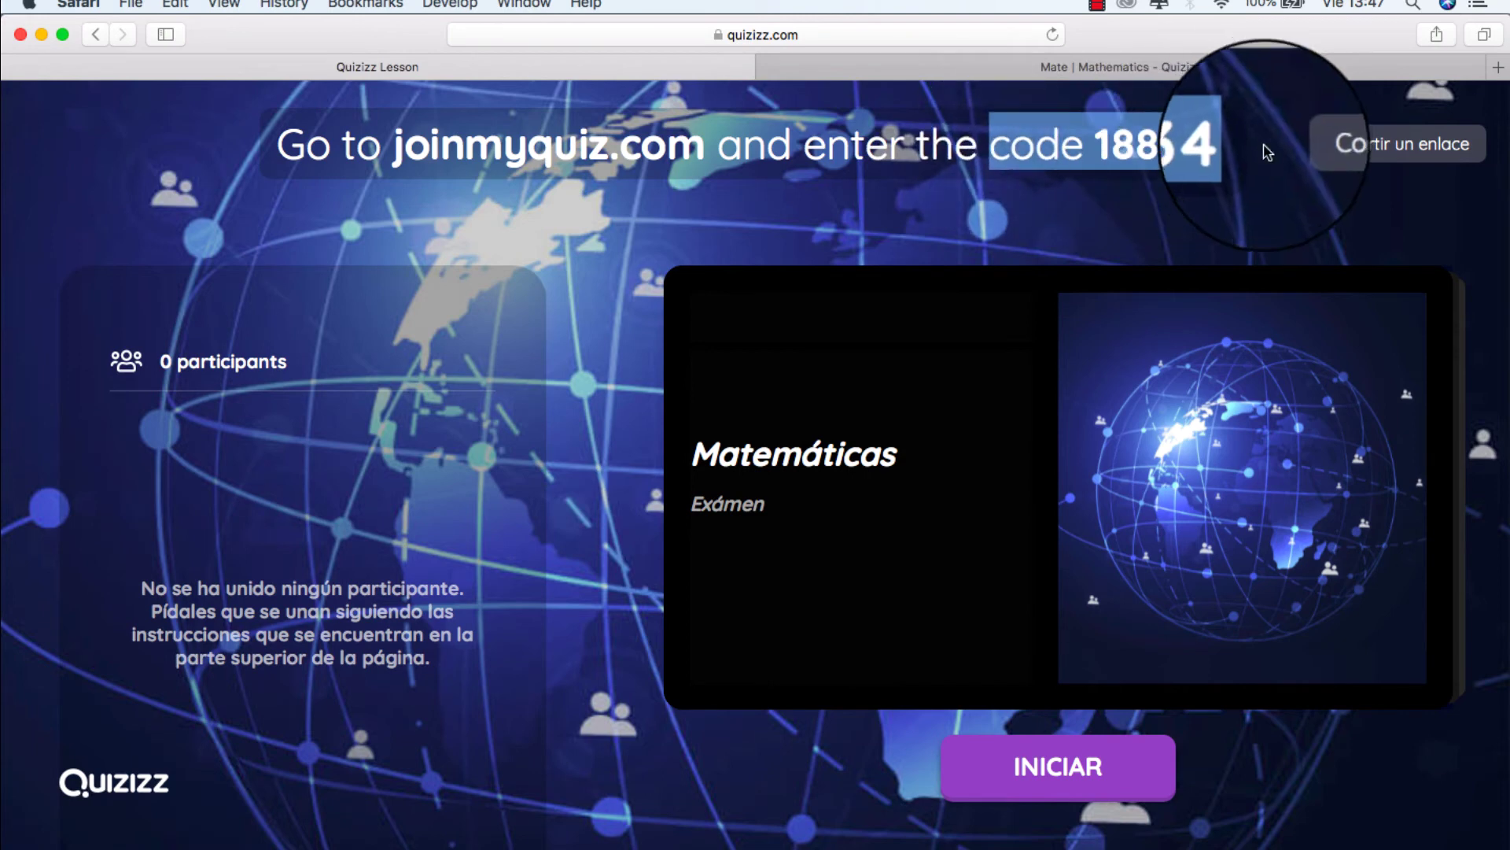
left_click(1166, 161)
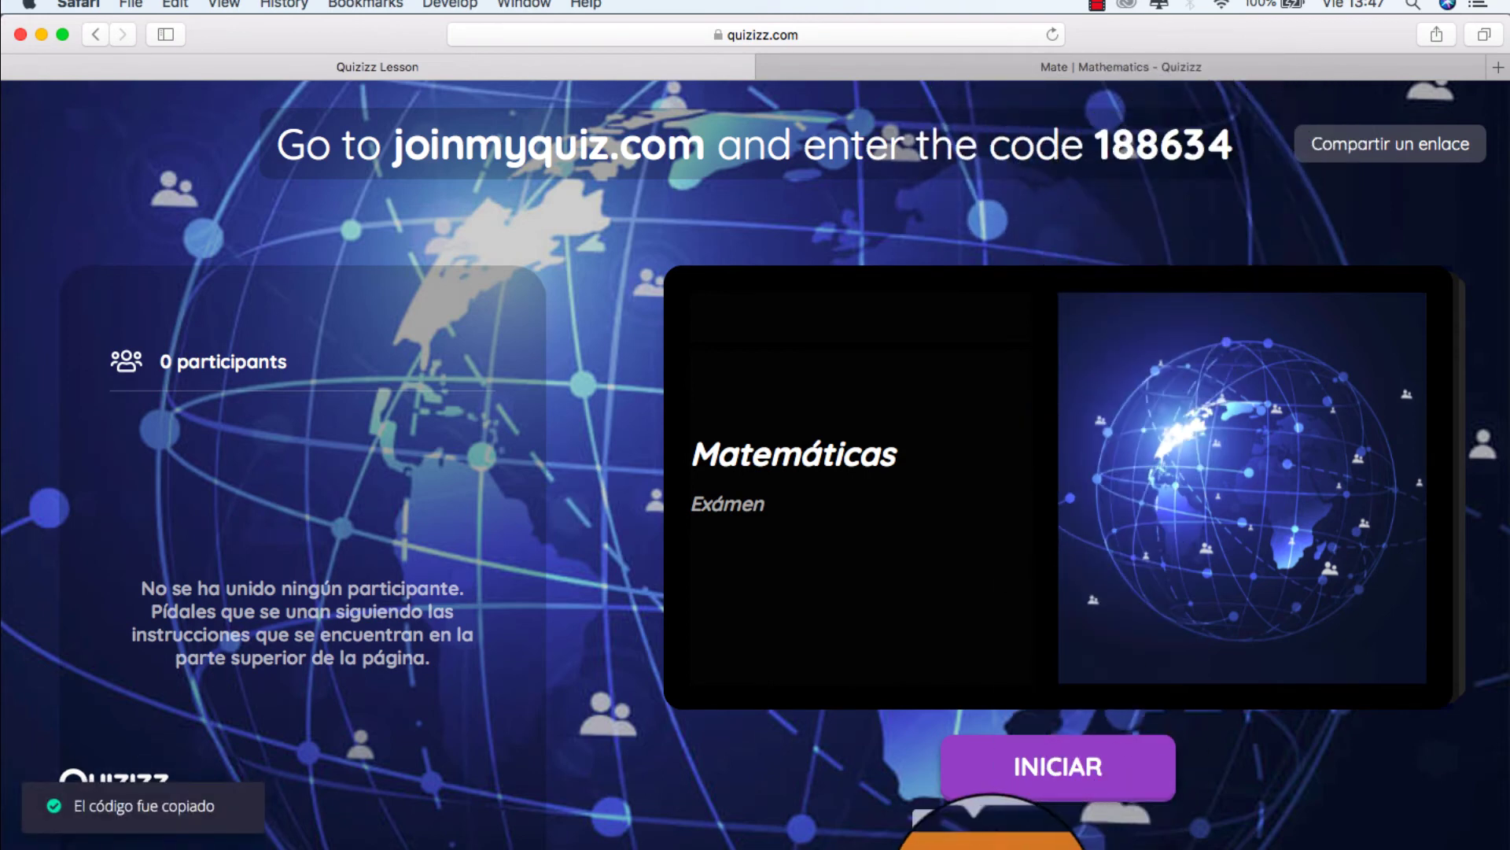
- Switch to Chrome, leave the solo game of "Mate", and close its browser tab
left_click(912, 834)
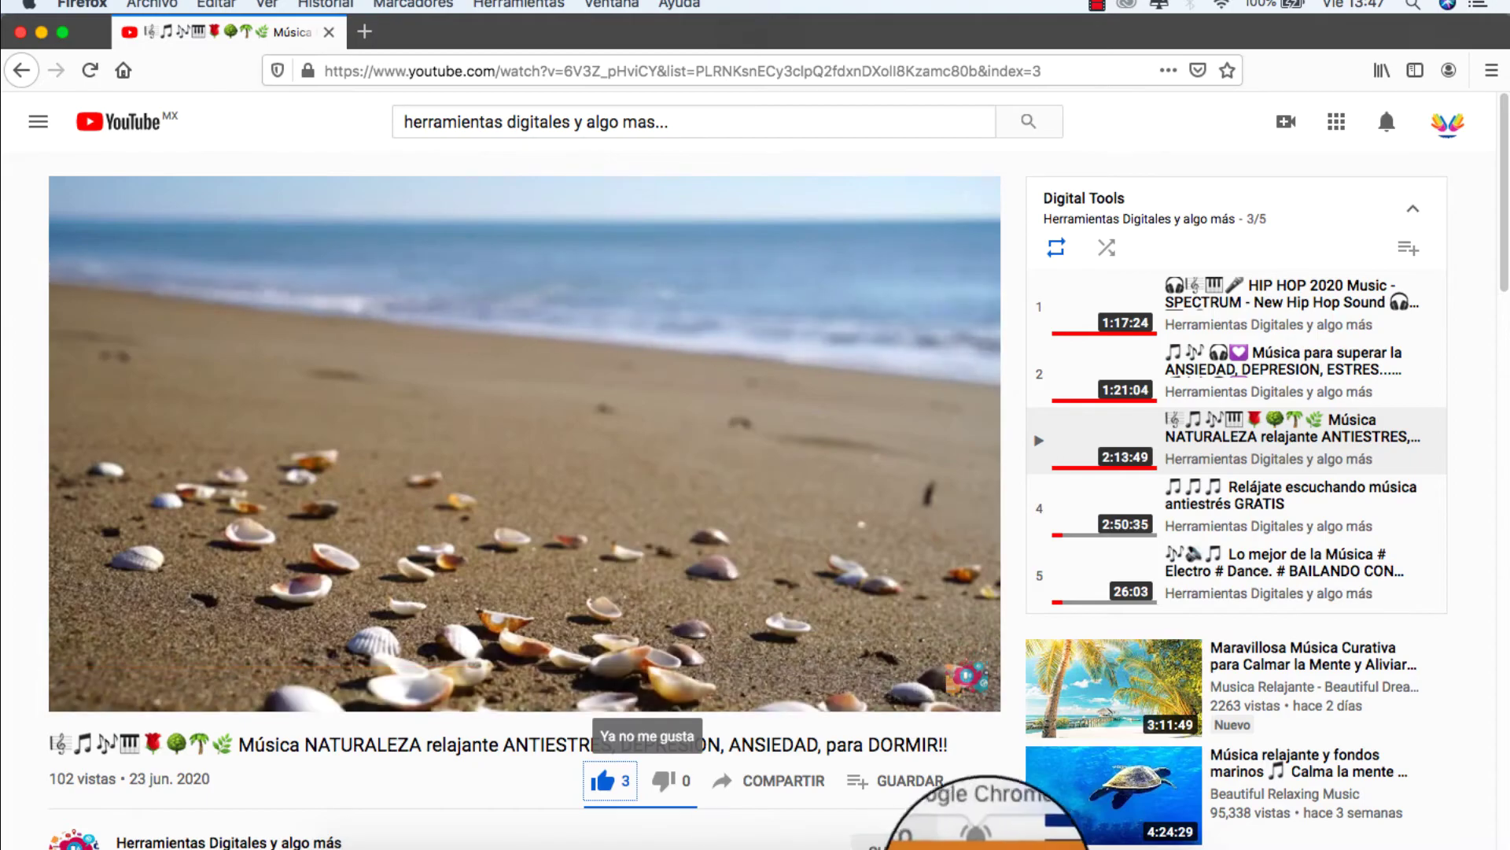
left_click(948, 835)
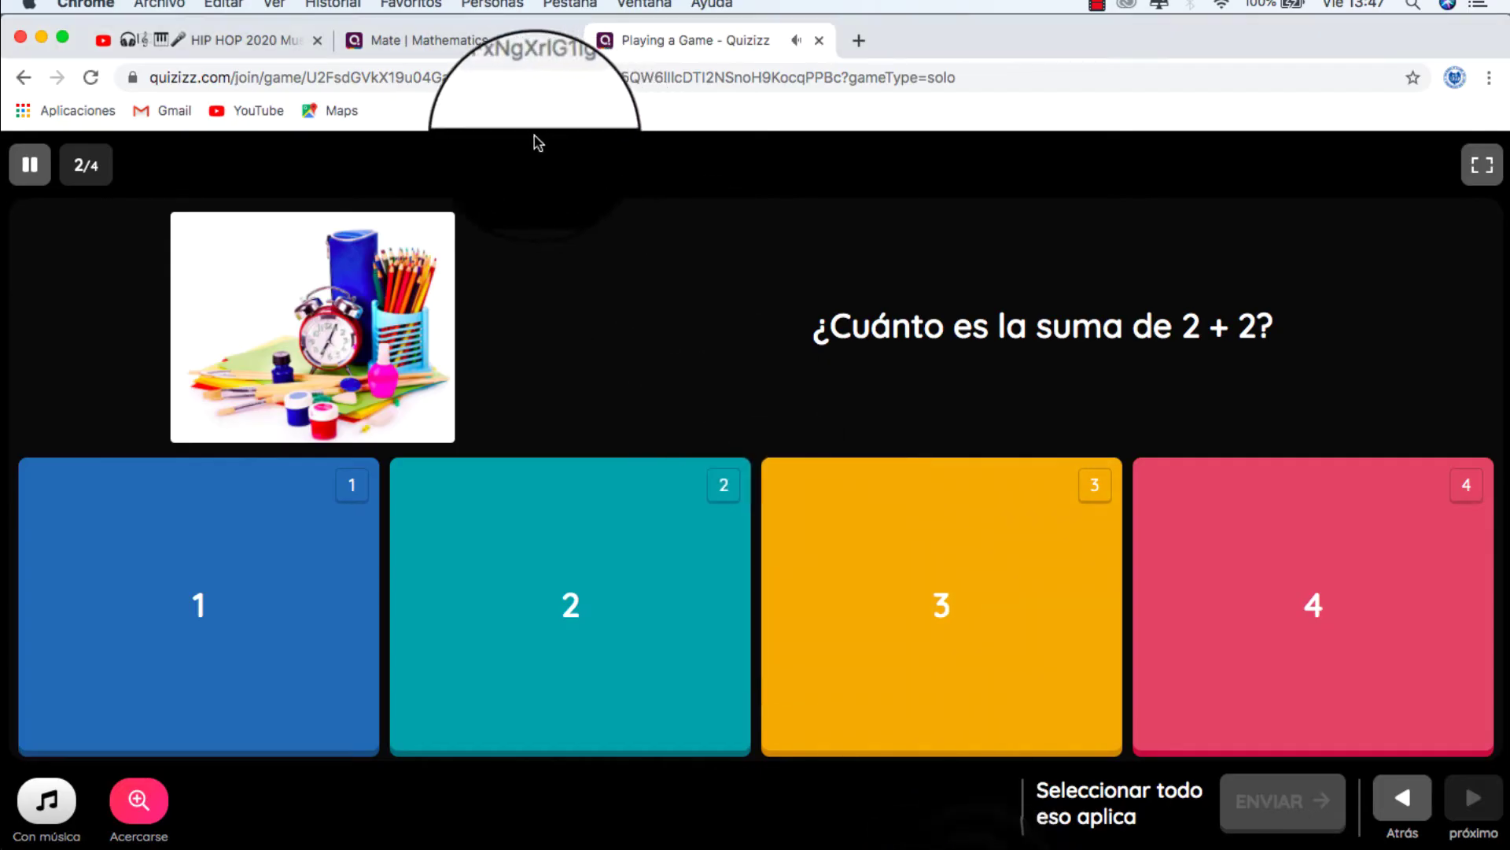
left_click(23, 77)
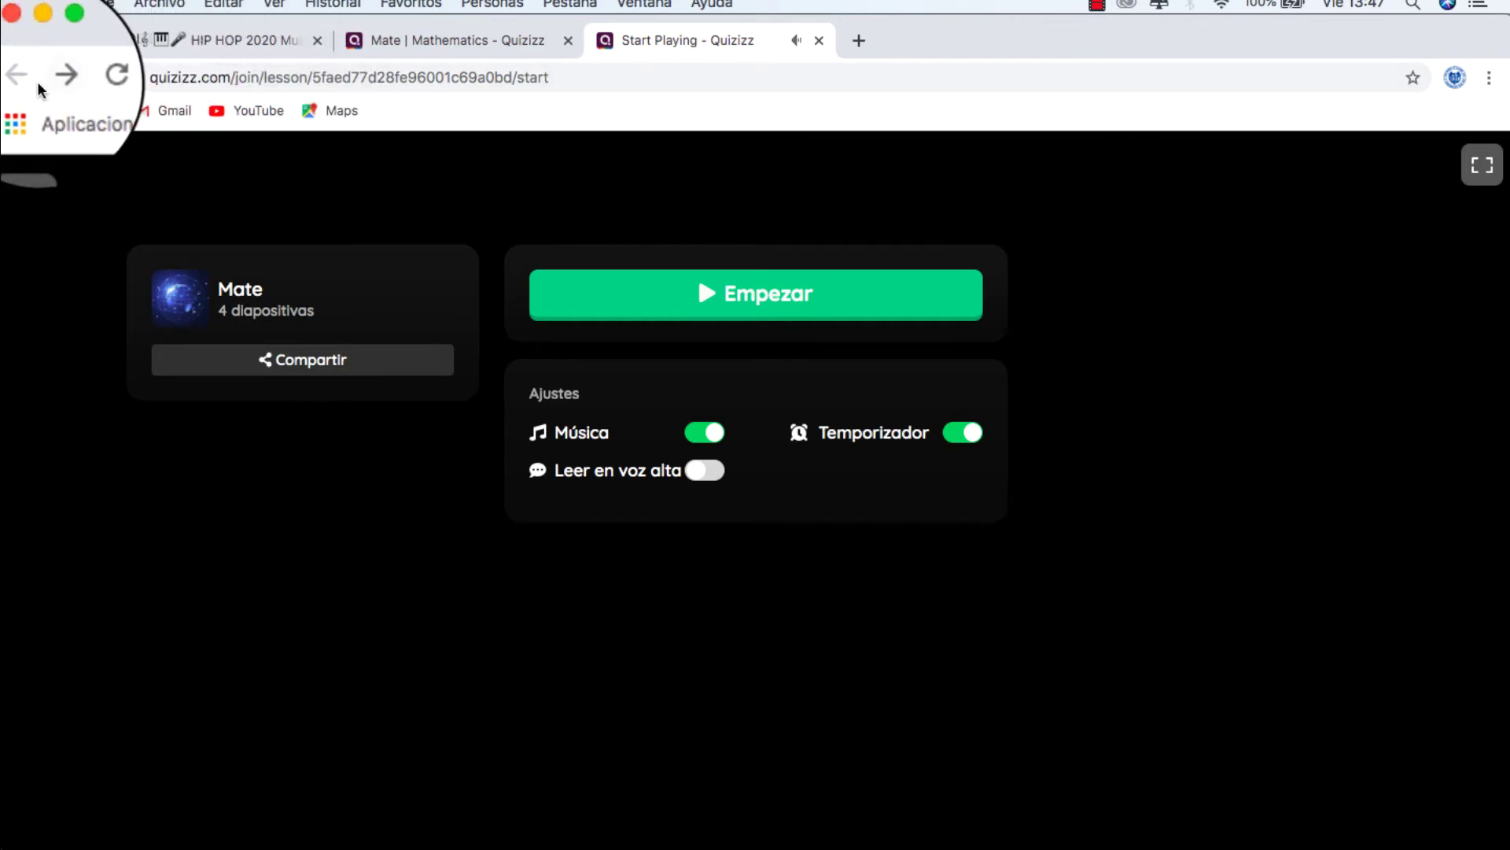
left_click(377, 40)
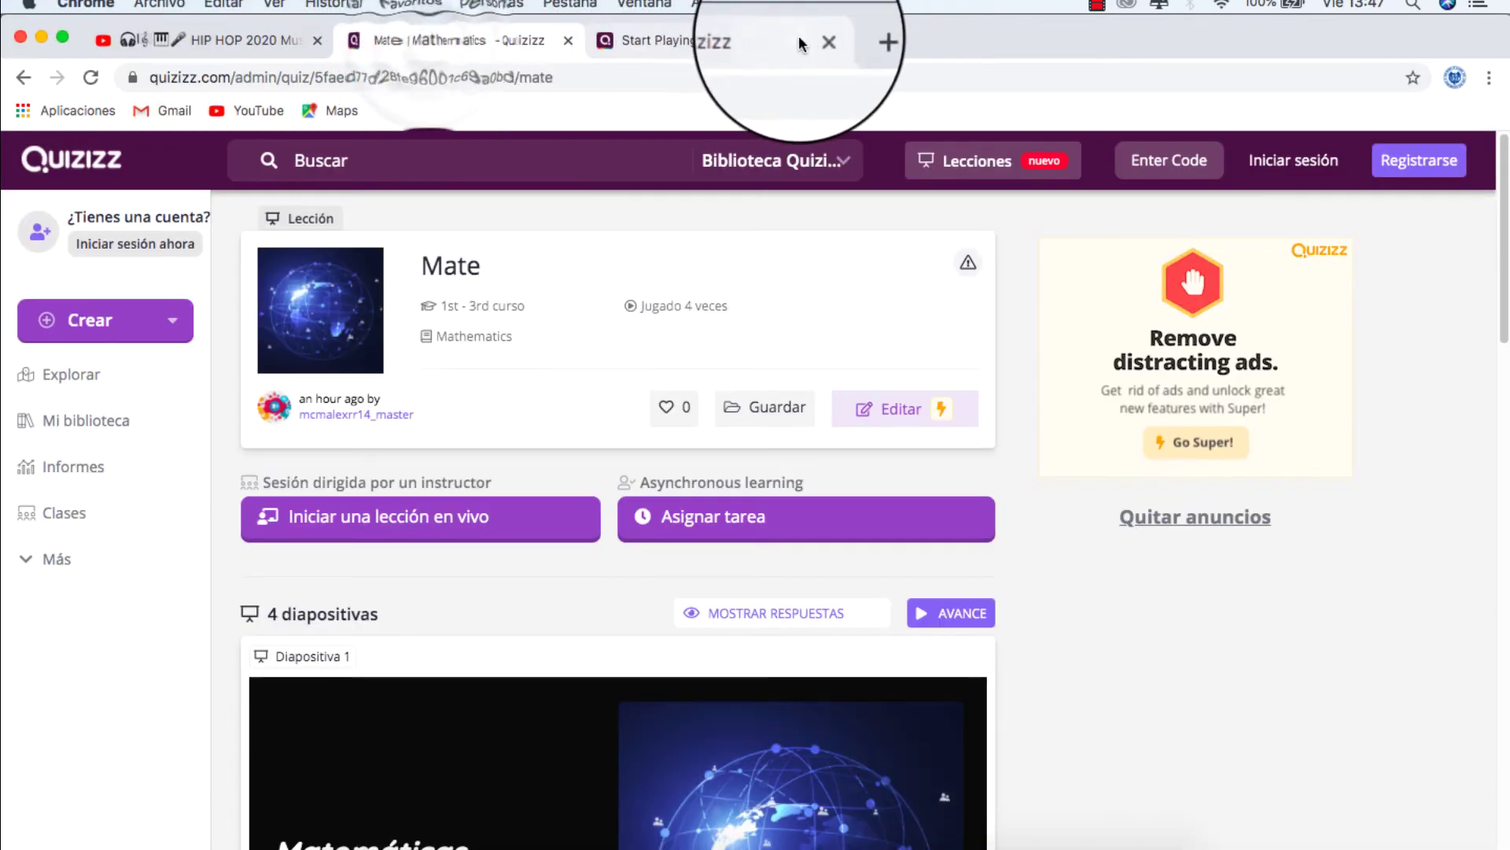
left_click(818, 40)
- Shorten the lesson's web address to quizizz.com and load the home page
left_click(610, 71)
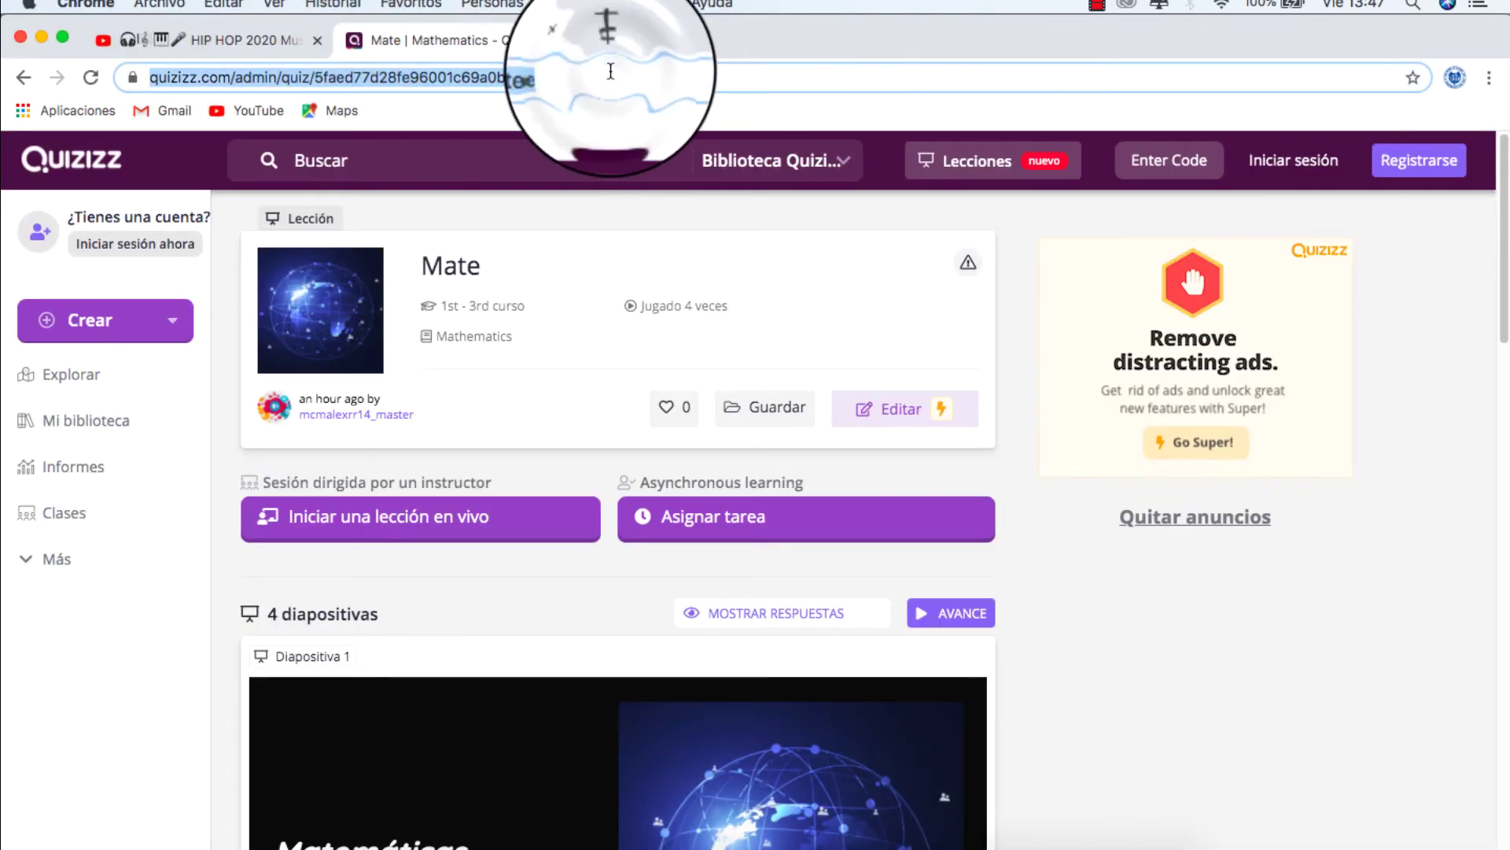
left_click(610, 72)
key("BackSpace")
key("BackSpace")
key("BackSpace")
key("BackSpace")
key("BackSpace")
key("BackSpace")
key("BackSpace")
key("BackSpace")
key("BackSpace")
key("BackSpace")
key("BackSpace")
key("BackSpace")
key("BackSpace")
key("BackSpace")
key("BackSpace")
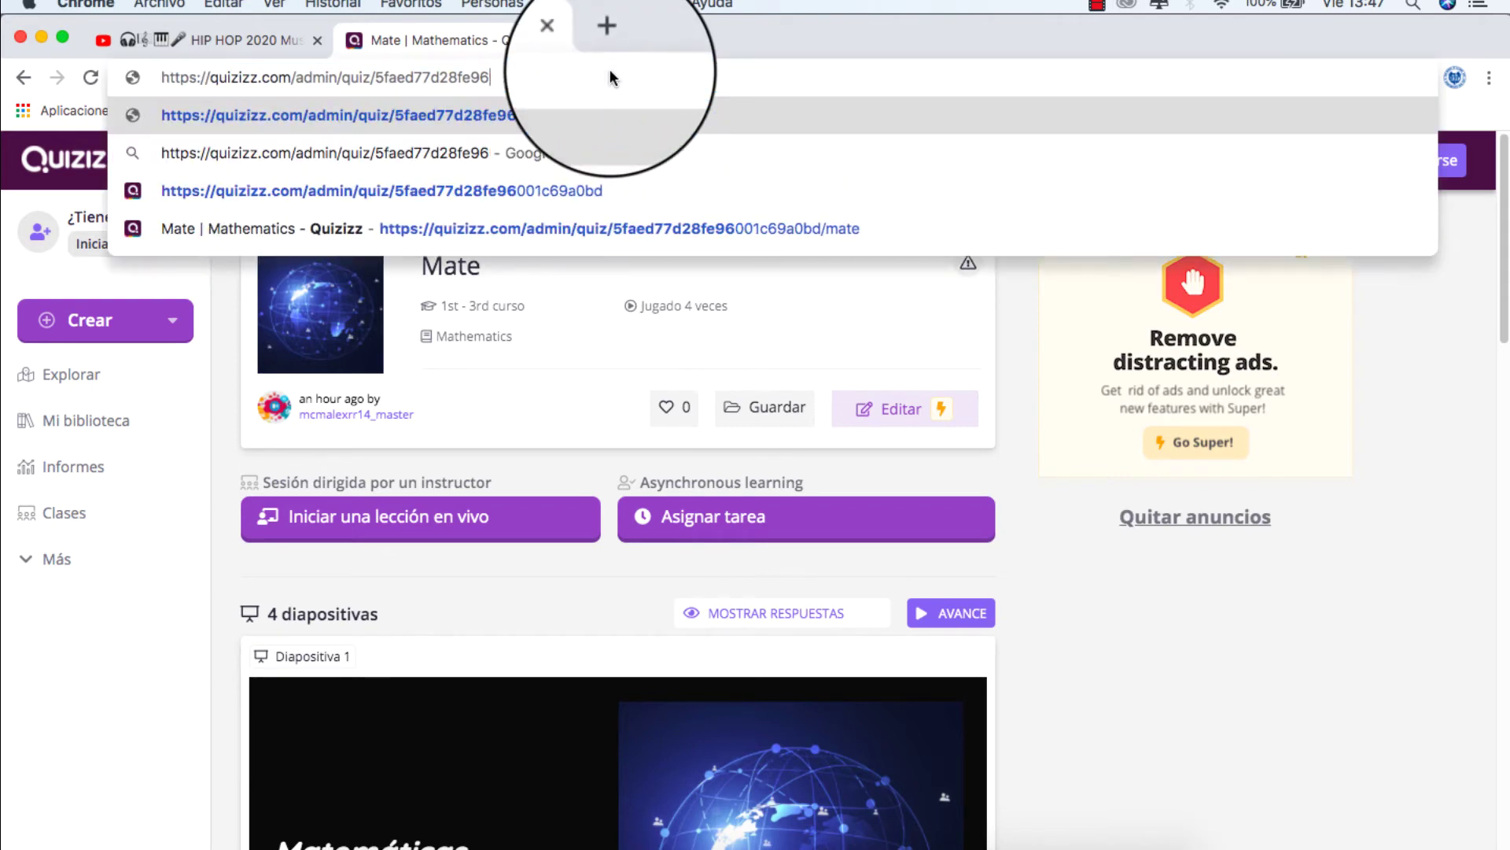
key("BackSpace")
key("BackSpace")
key("BackSpace")
key("BackSpace")
key("BackSpace")
key("BackSpace")
key("BackSpace")
key("BackSpace")
key("BackSpace")
key("BackSpace")
key("BackSpace")
key("BackSpace")
key("BackSpace")
key("BackSpace")
key("BackSpace")
key("BackSpace")
key("BackSpace")
key("BackSpace")
key("BackSpace")
key("BackSpace")
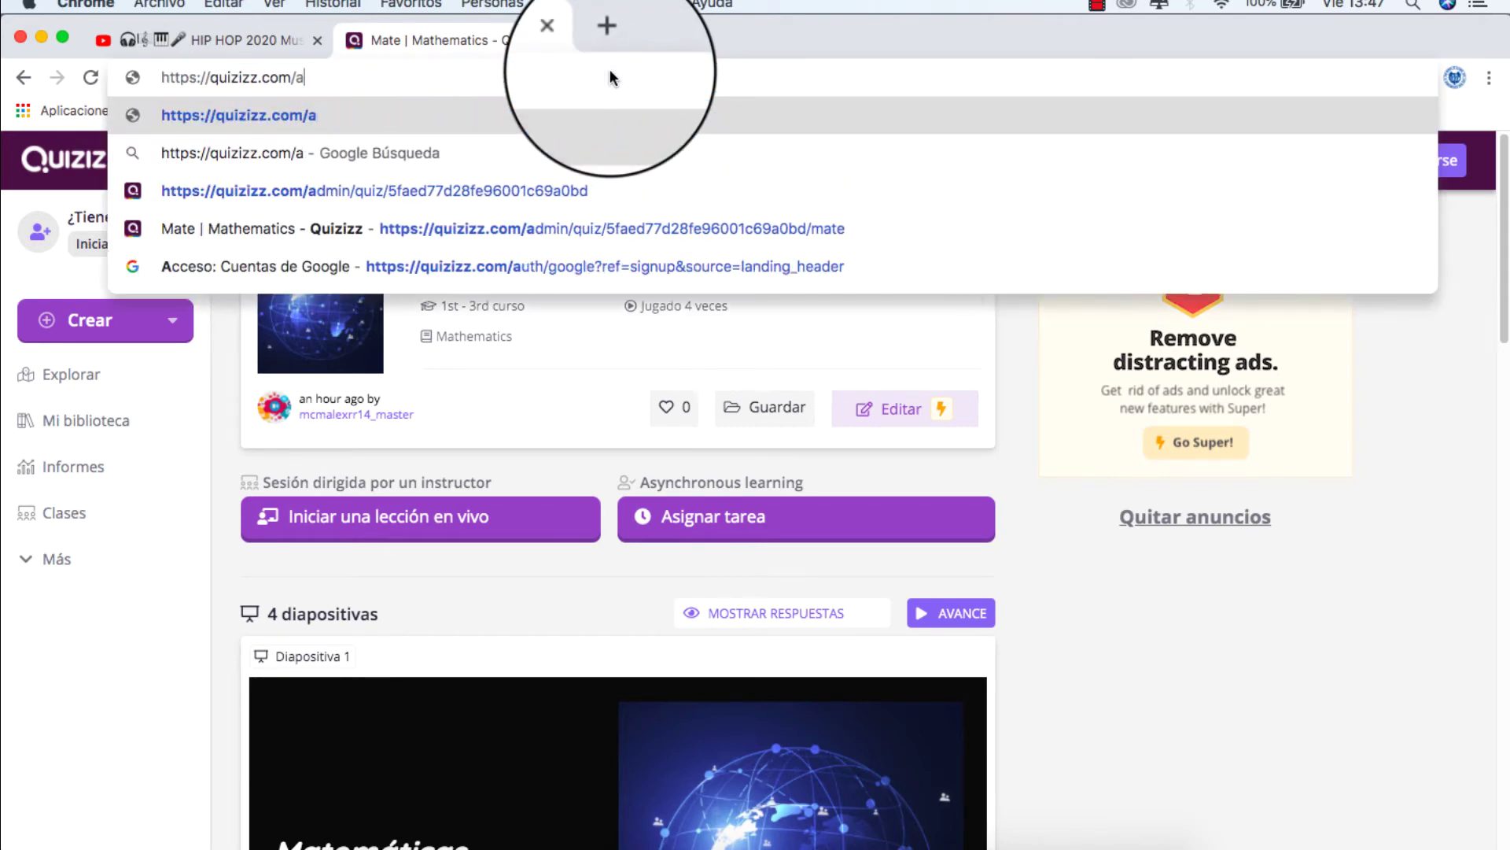
key("BackSpace")
key("Return")
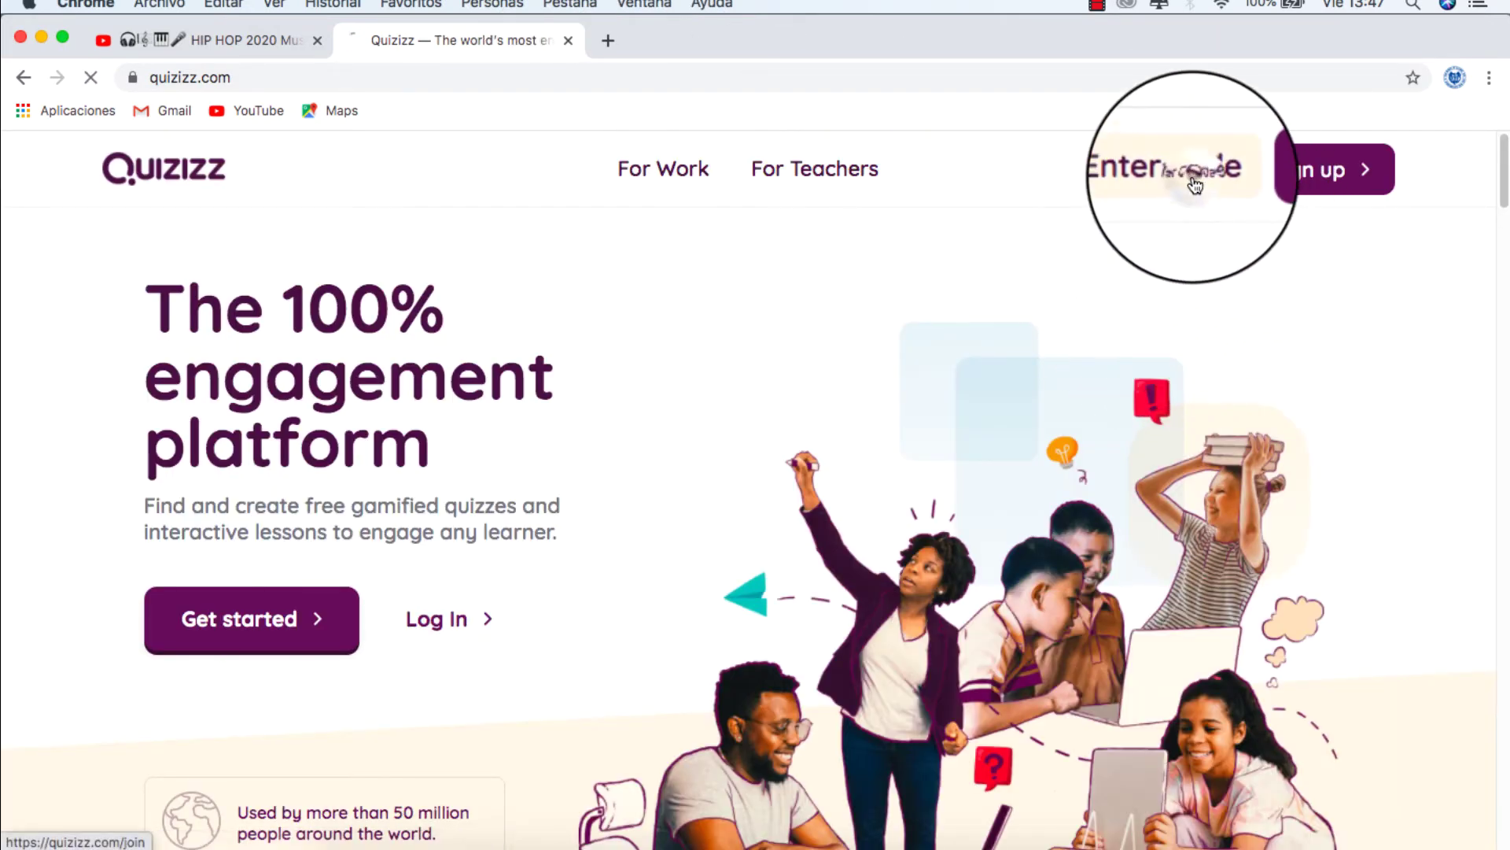
- Join the live session as a participant, pasting the copied join code and keeping the suggested player name
left_click(1195, 185)
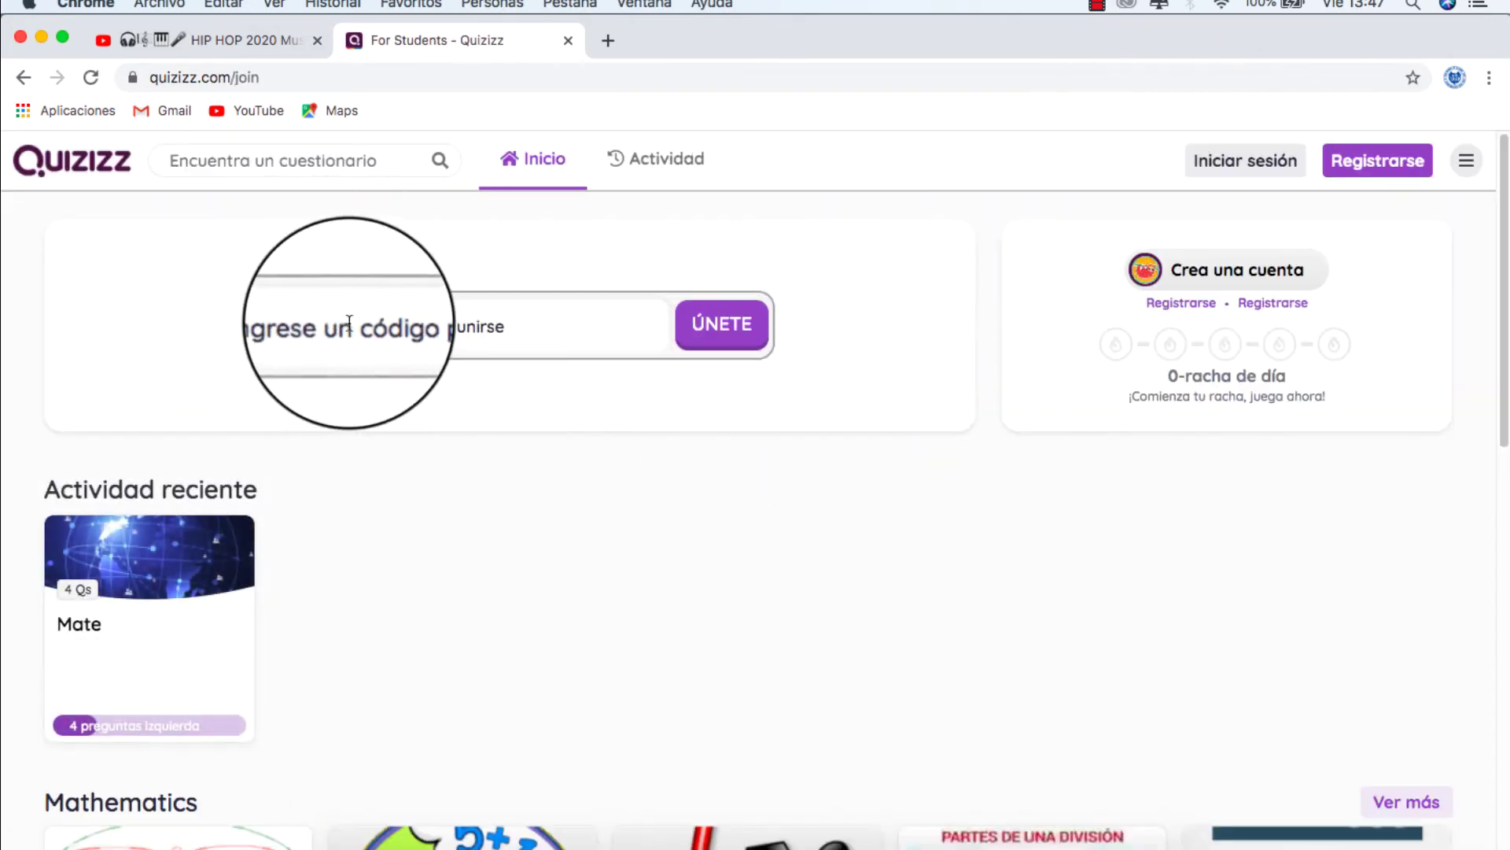
right_click(367, 328)
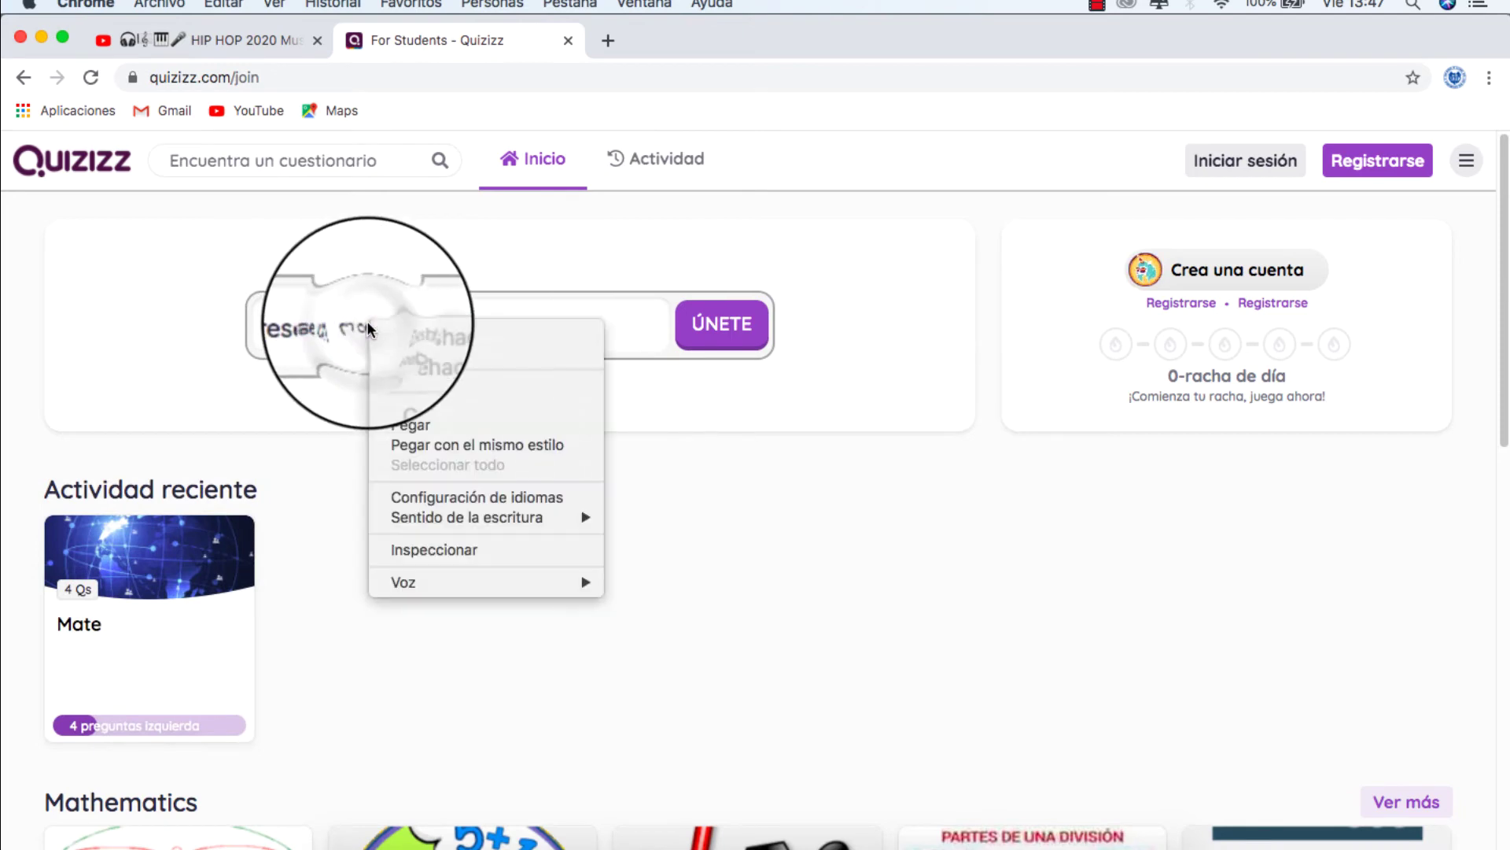
left_click(410, 425)
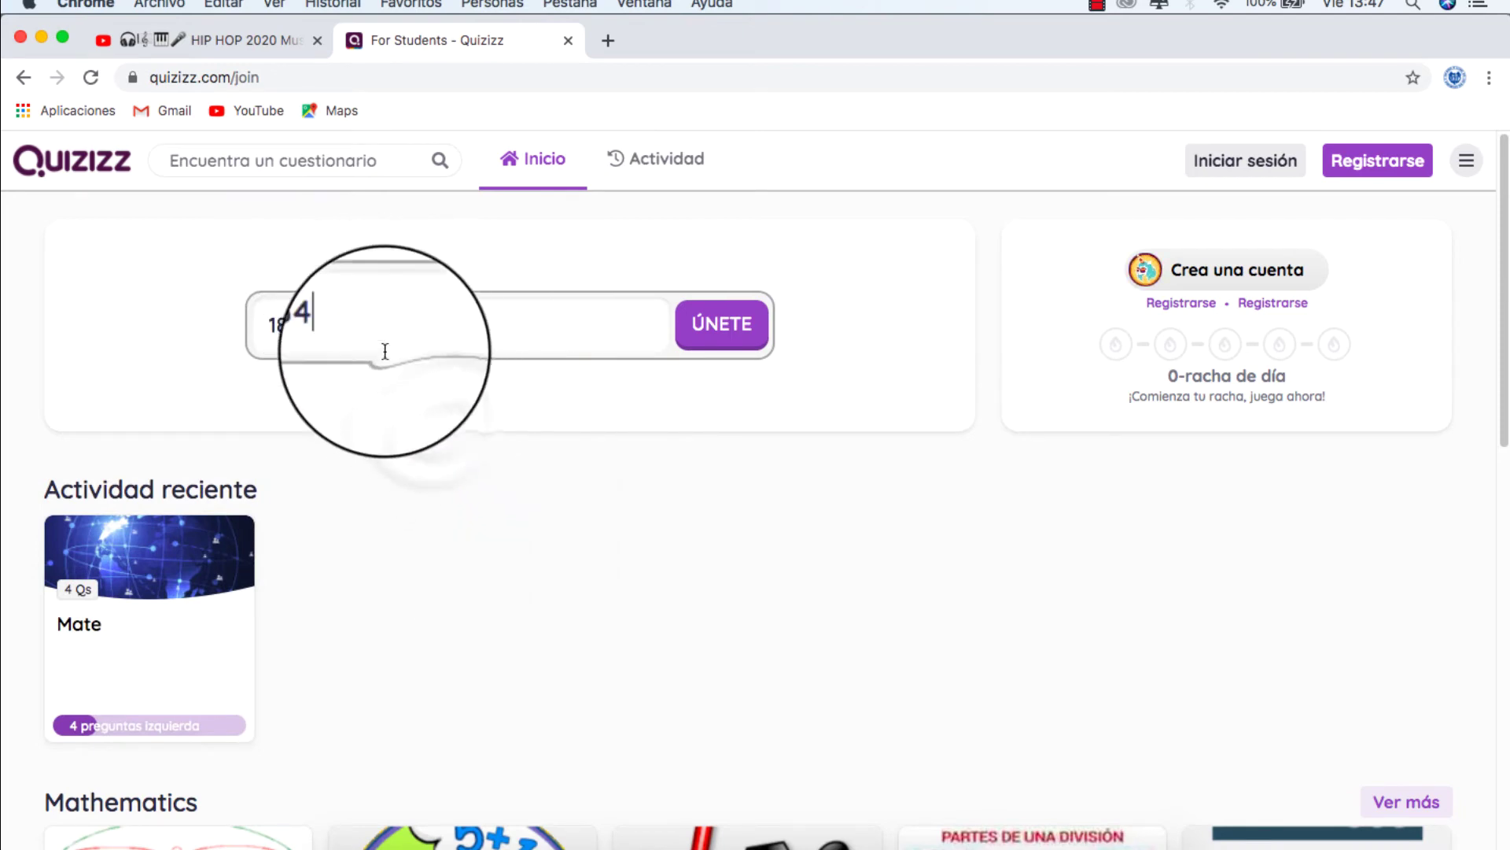
left_click(720, 324)
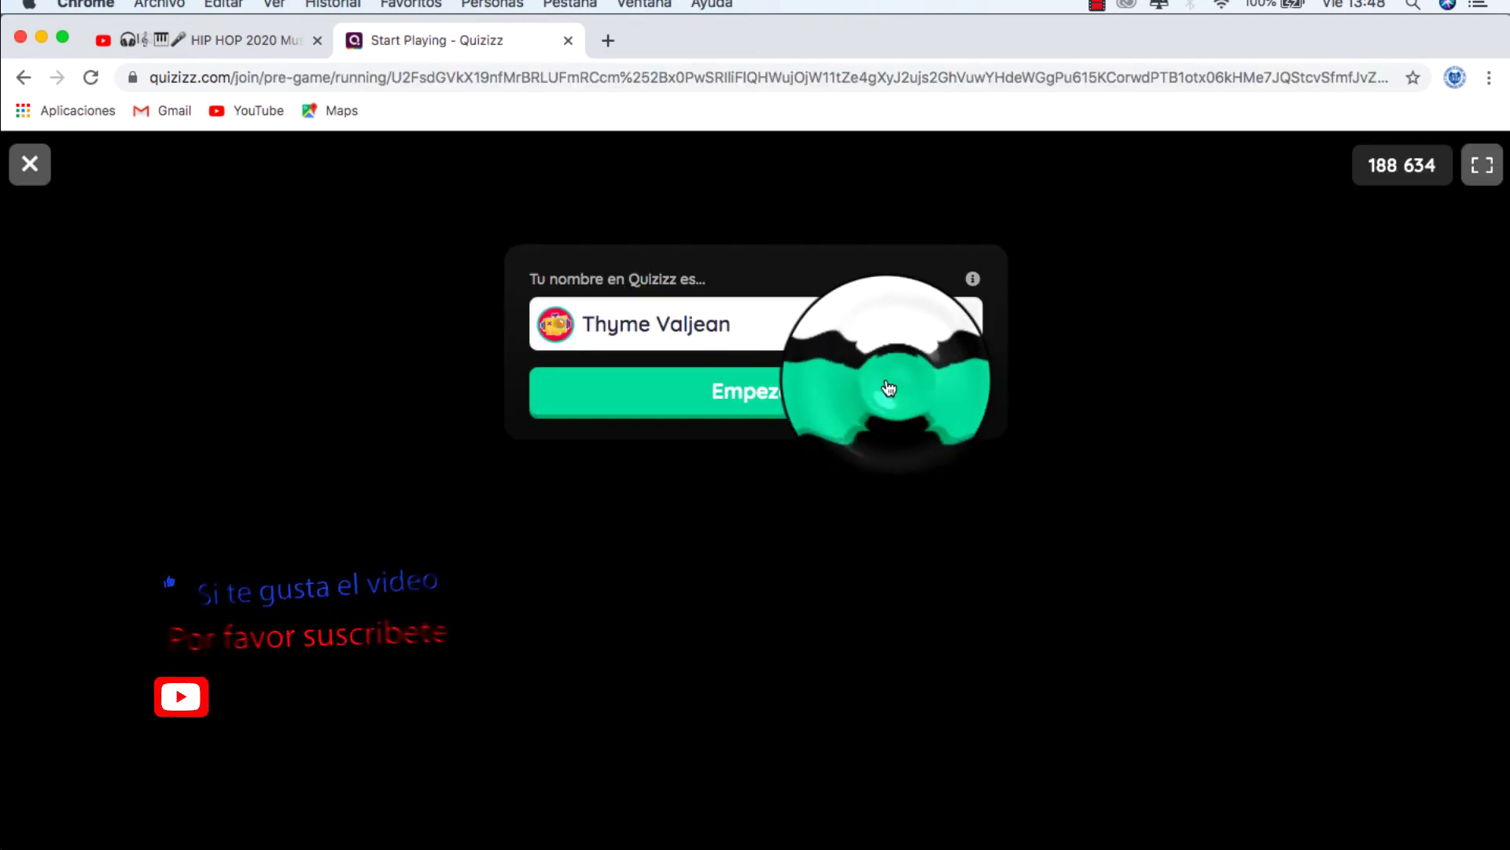
left_click(889, 388)
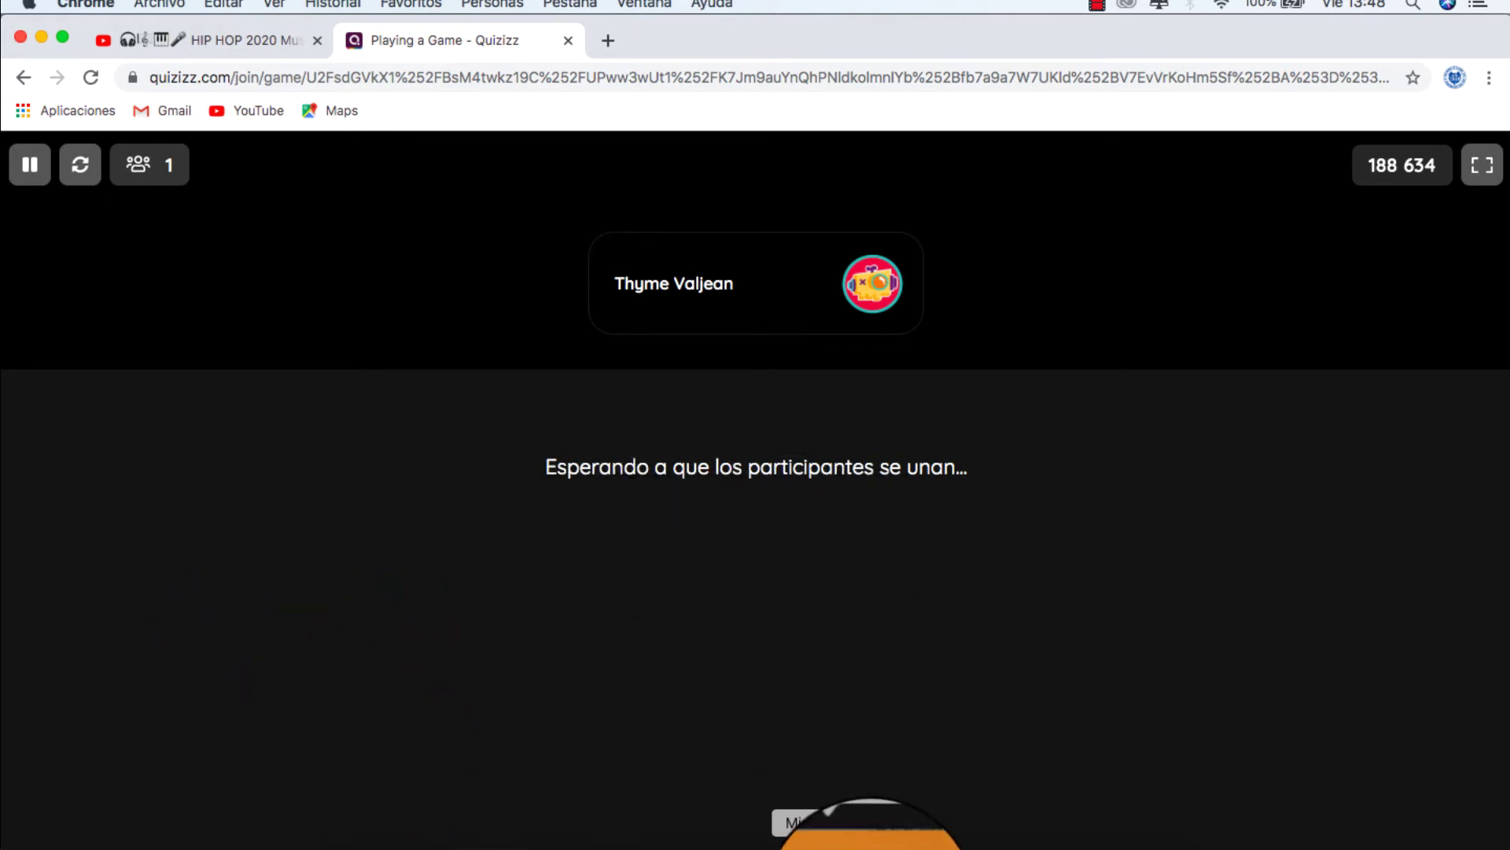
- Start the live lesson from the host lobby in Safari and view its opening slide as the participant in Chrome
left_click(731, 838)
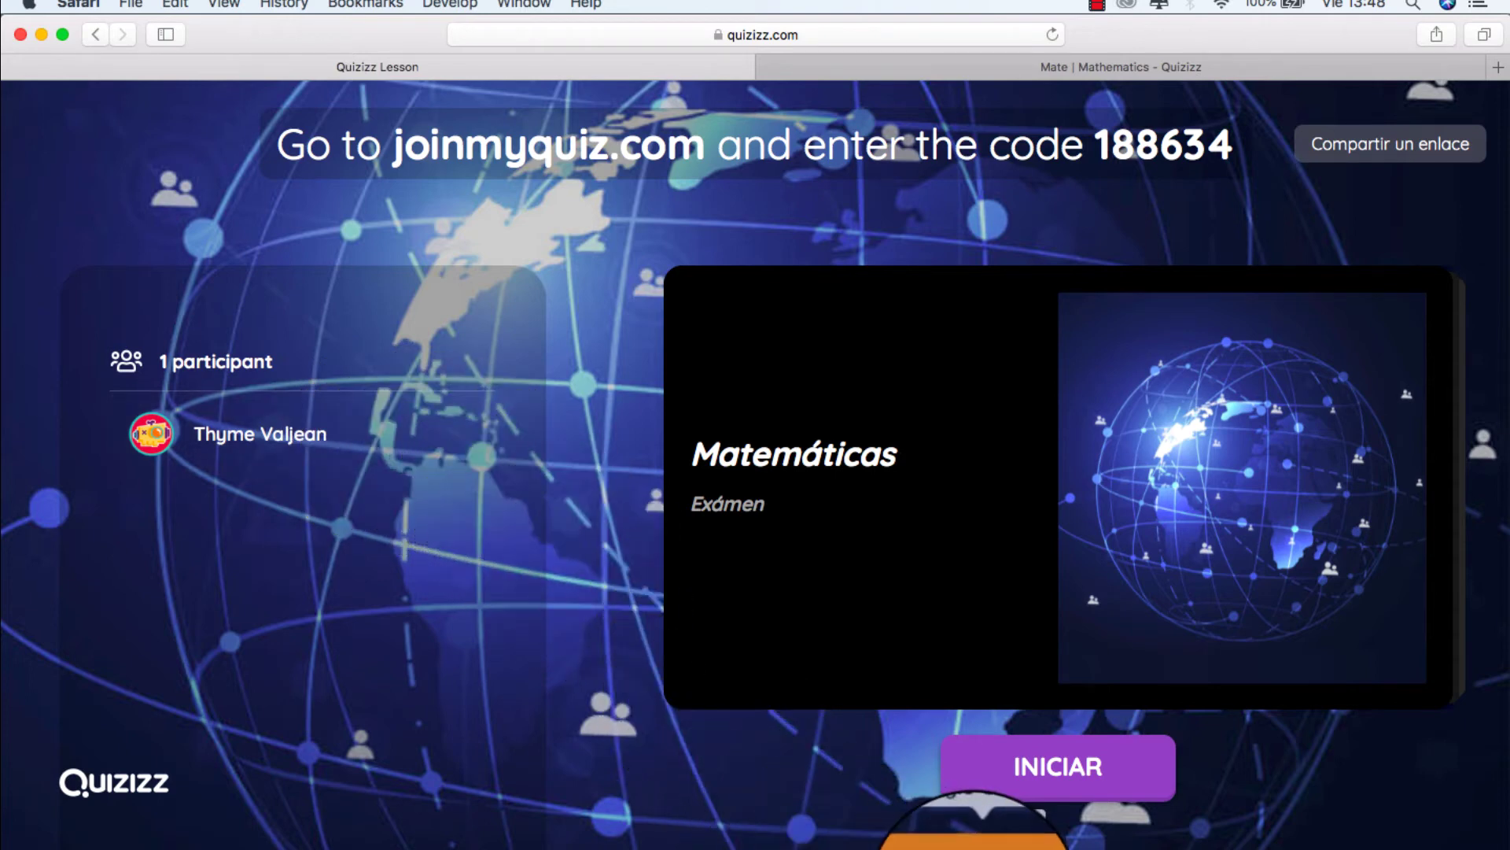
left_click(1046, 763)
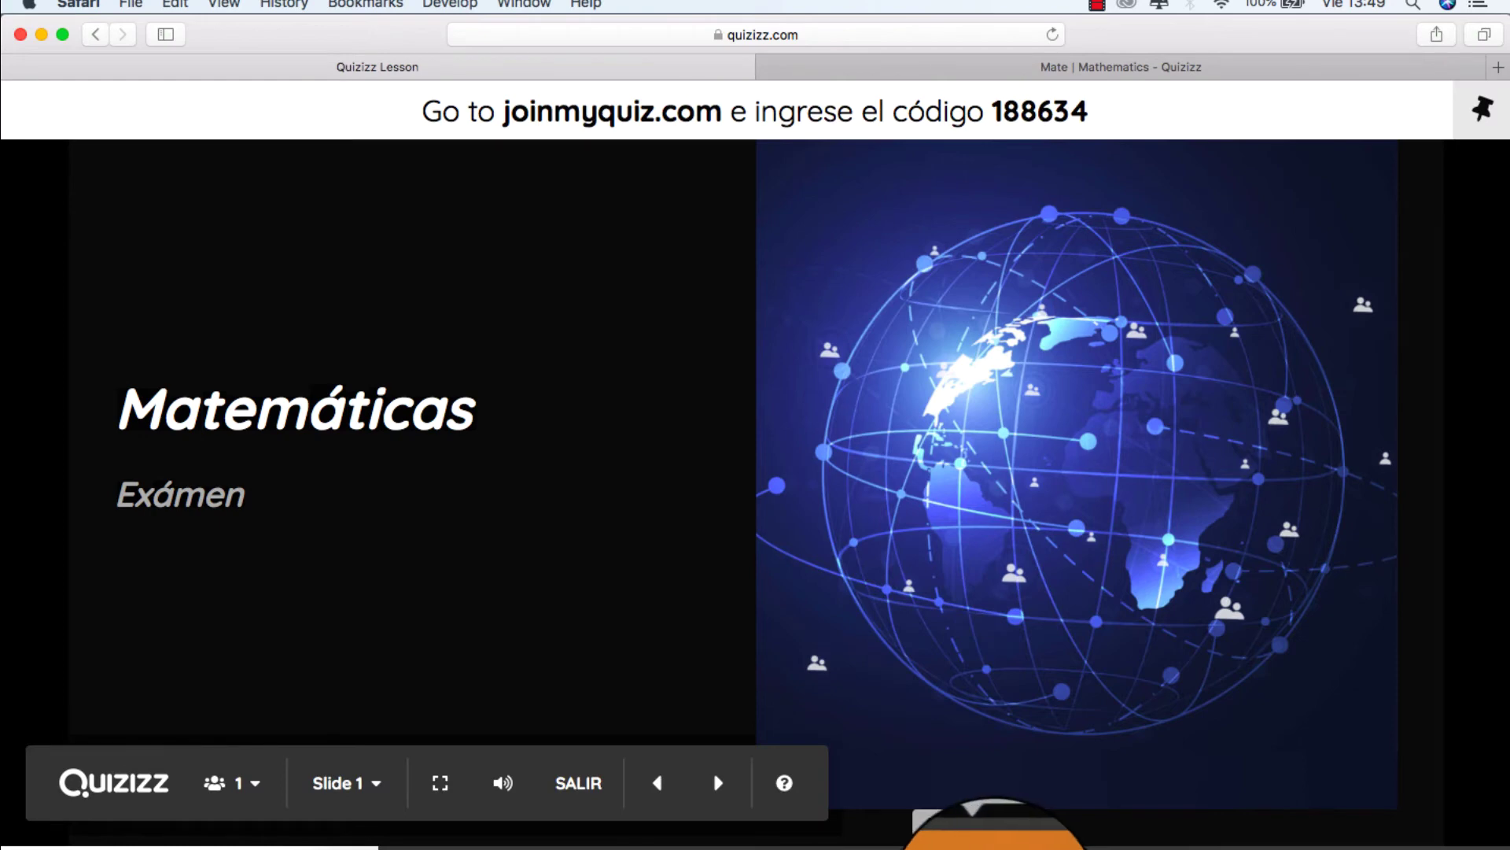
left_click(994, 838)
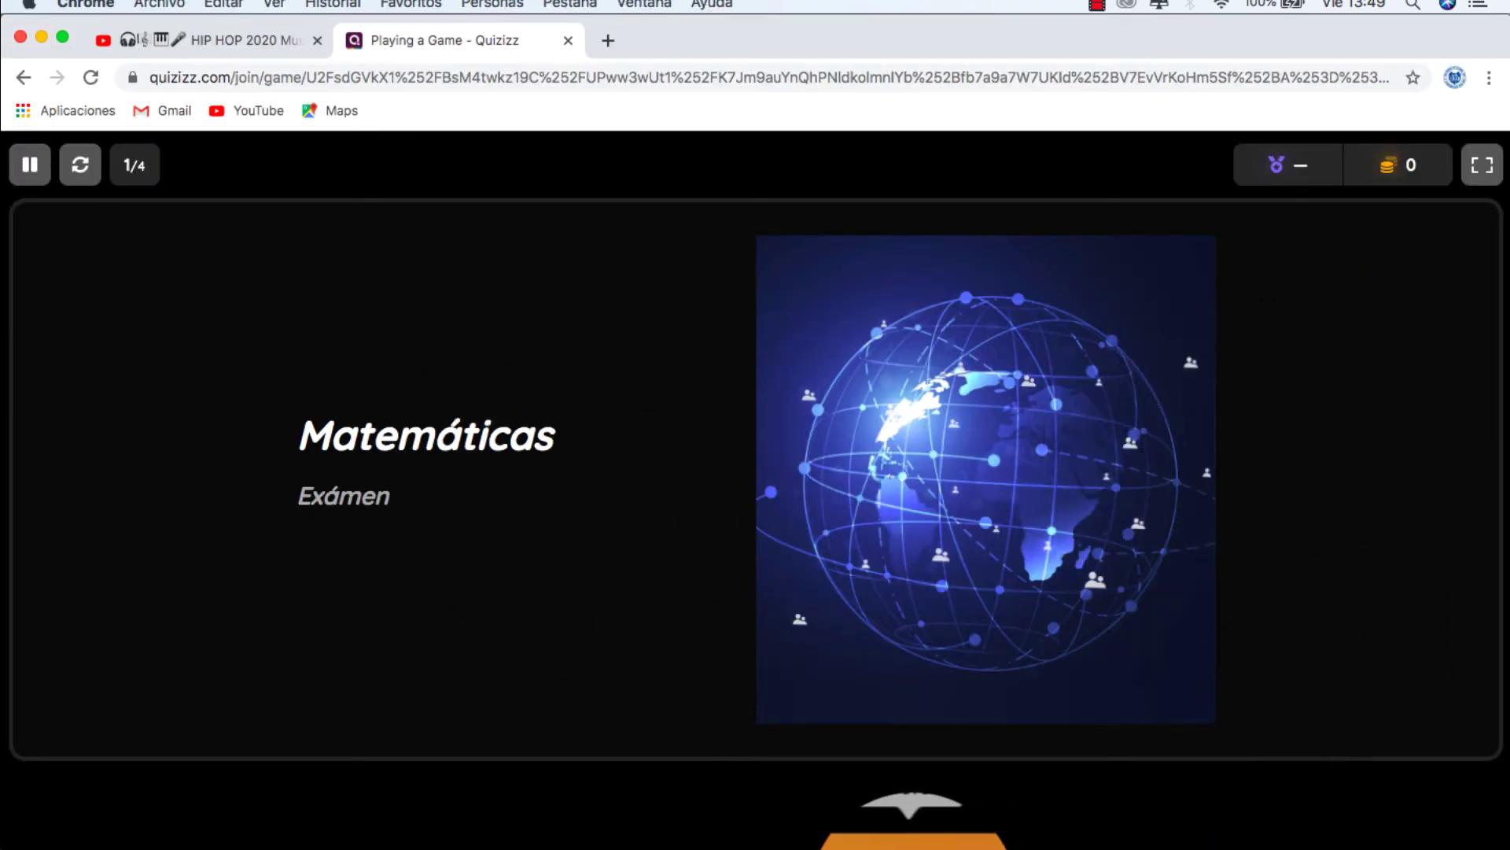
- Return to the host view in Safari and advance the lesson to the "¿Cuánto es la suma de 2 + 2?" question
left_click(634, 843)
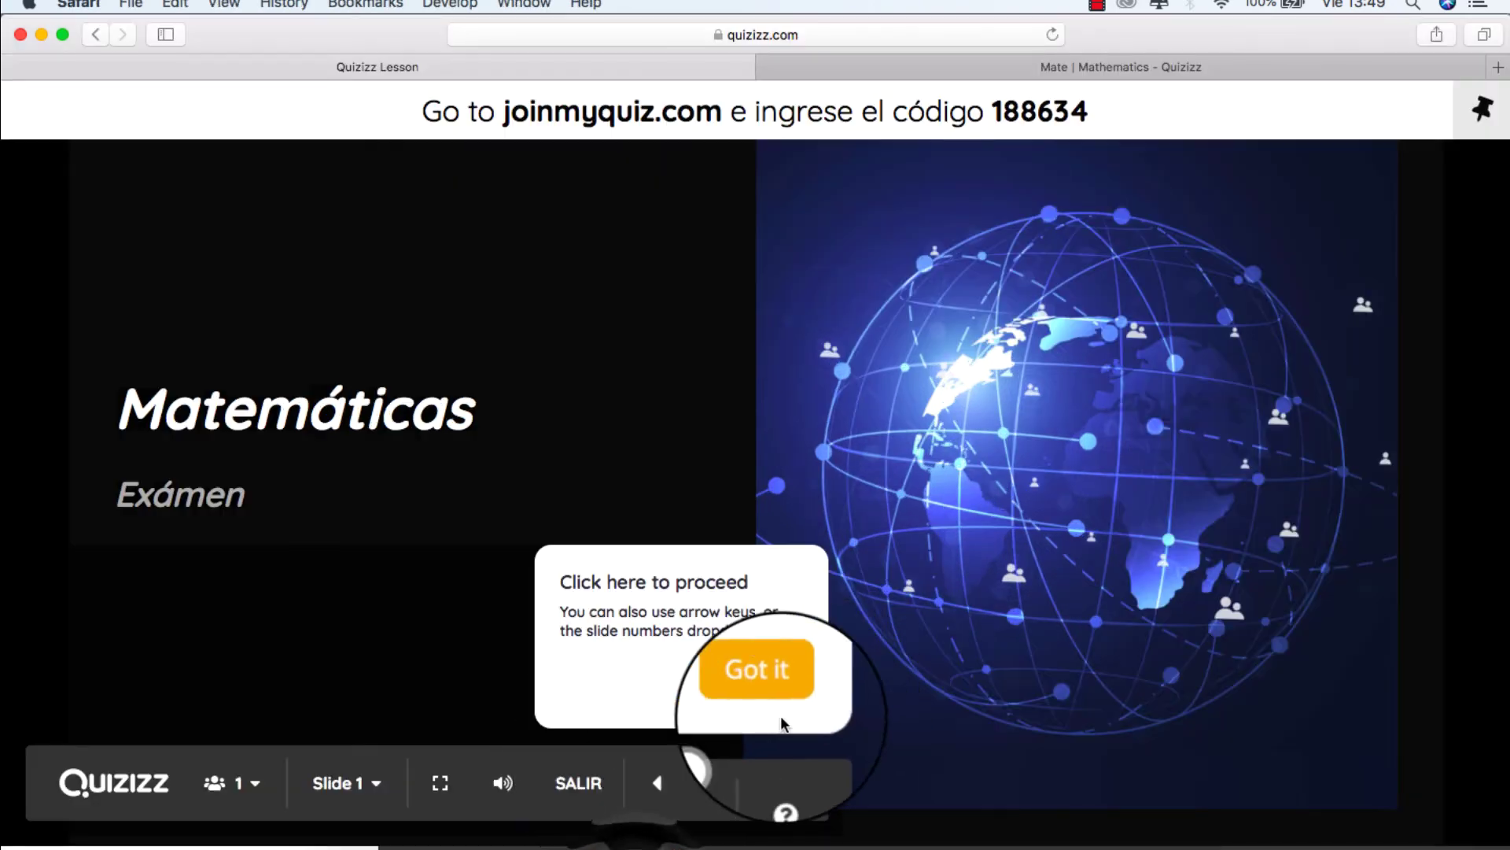
left_click(718, 785)
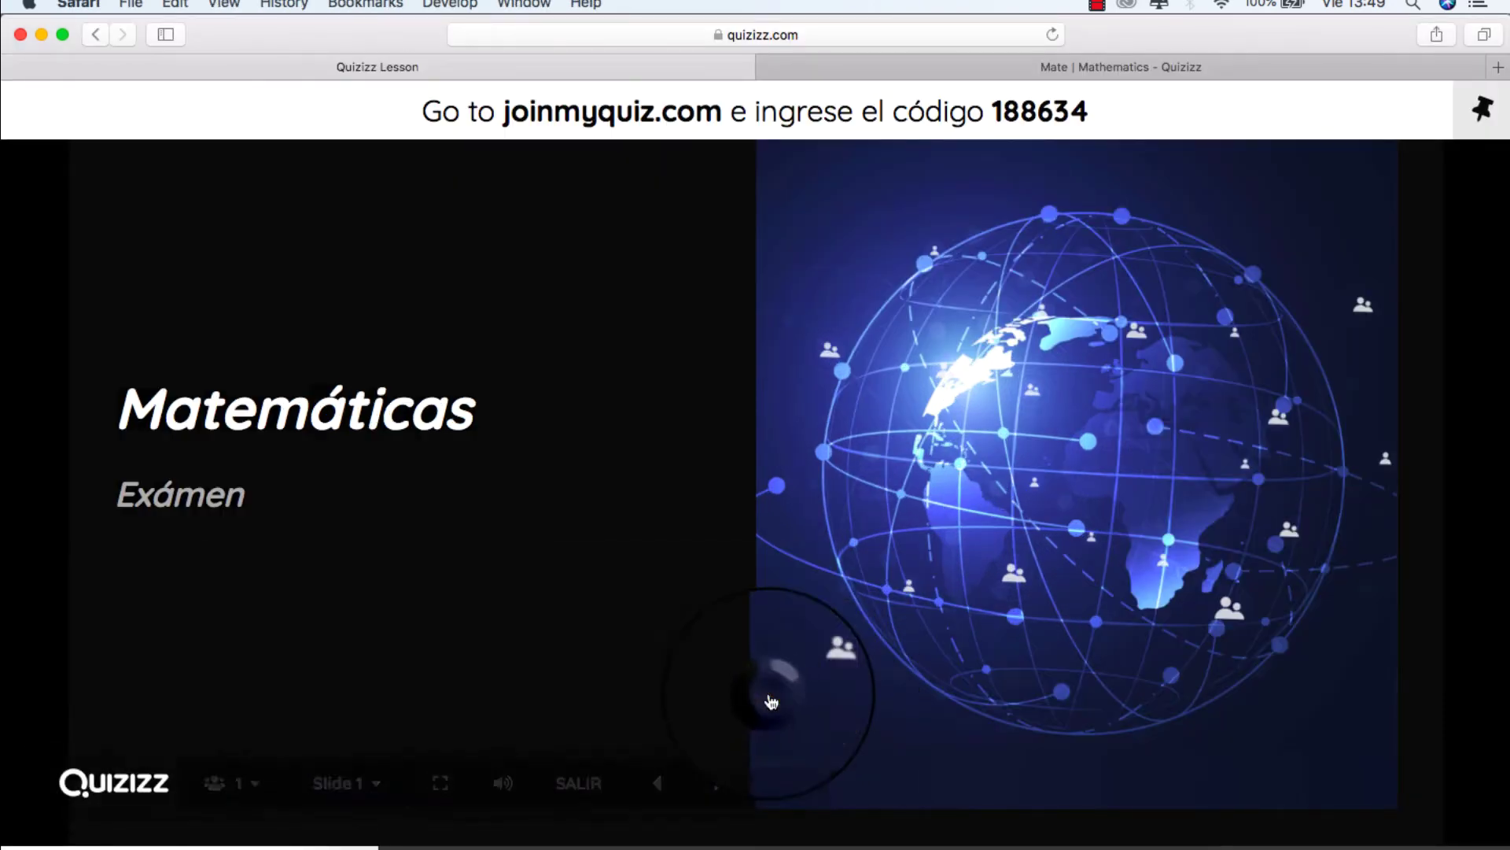
left_click(720, 785)
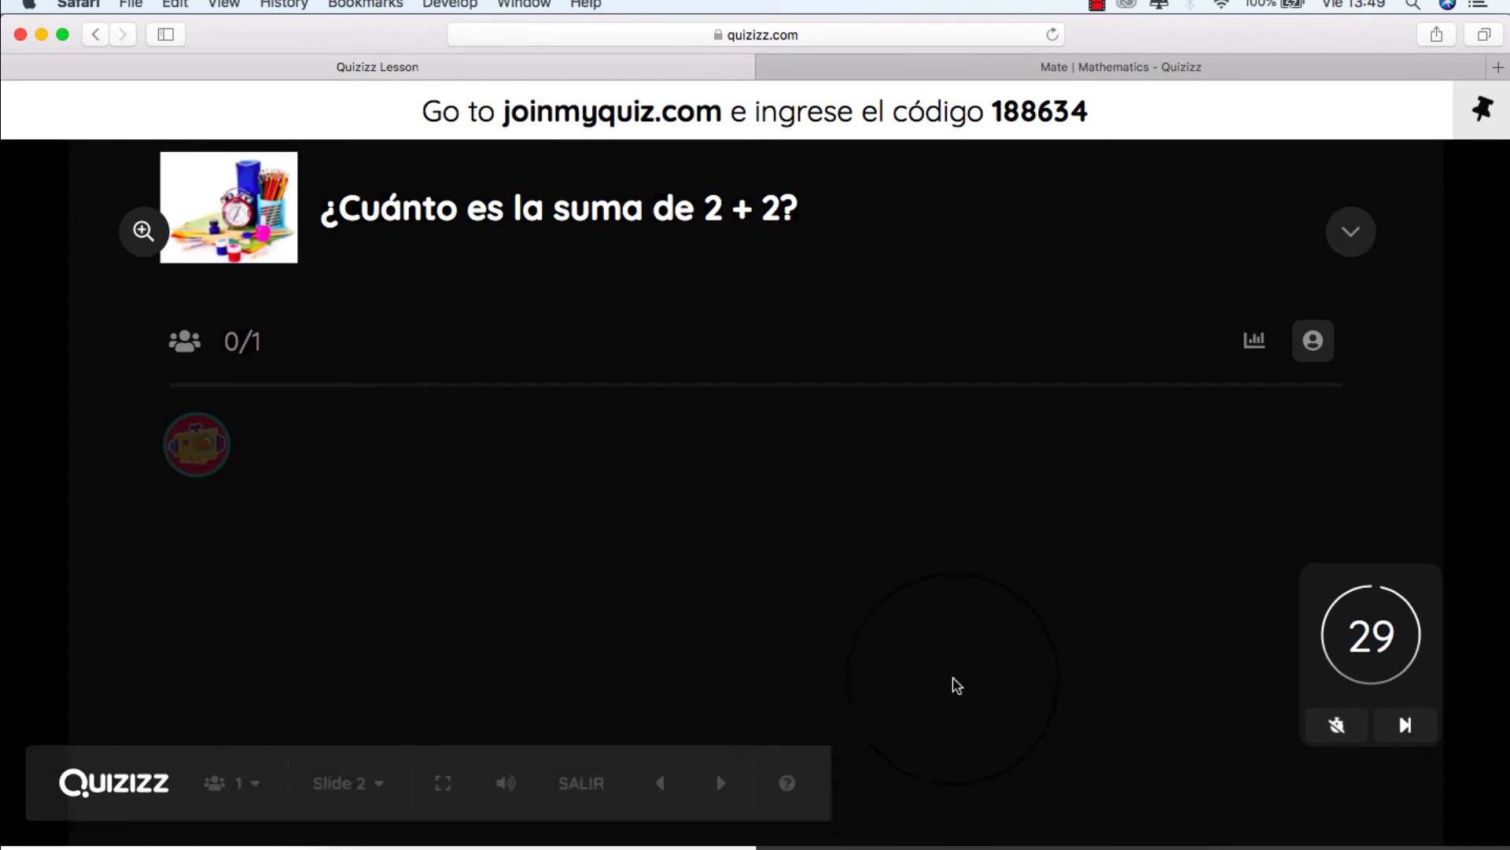
- Answer the 2 + 2 question with 4 in the participant's Chrome window and submit it
left_click(967, 826)
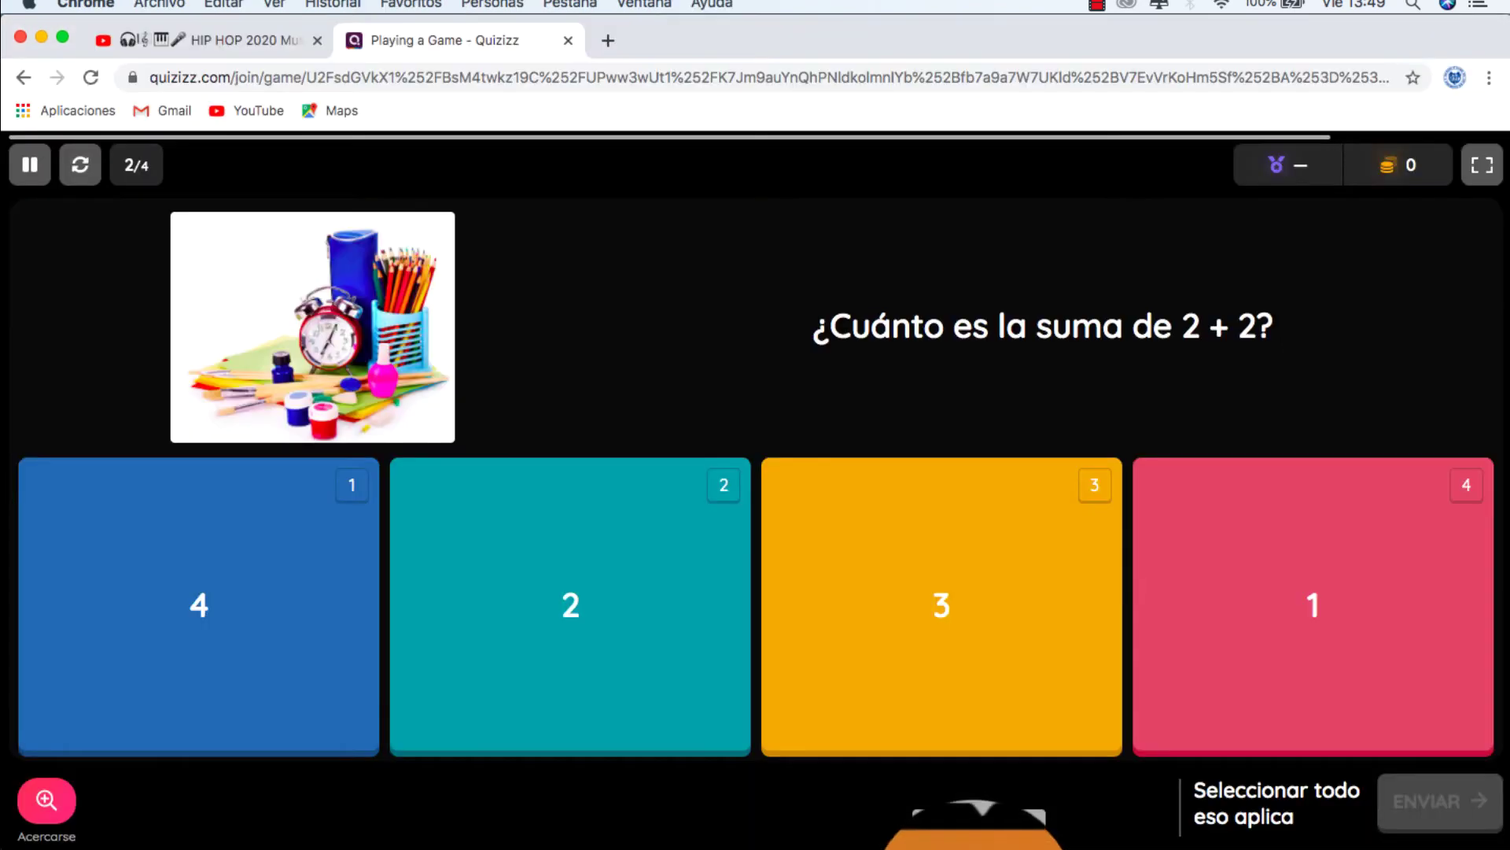
left_click(283, 658)
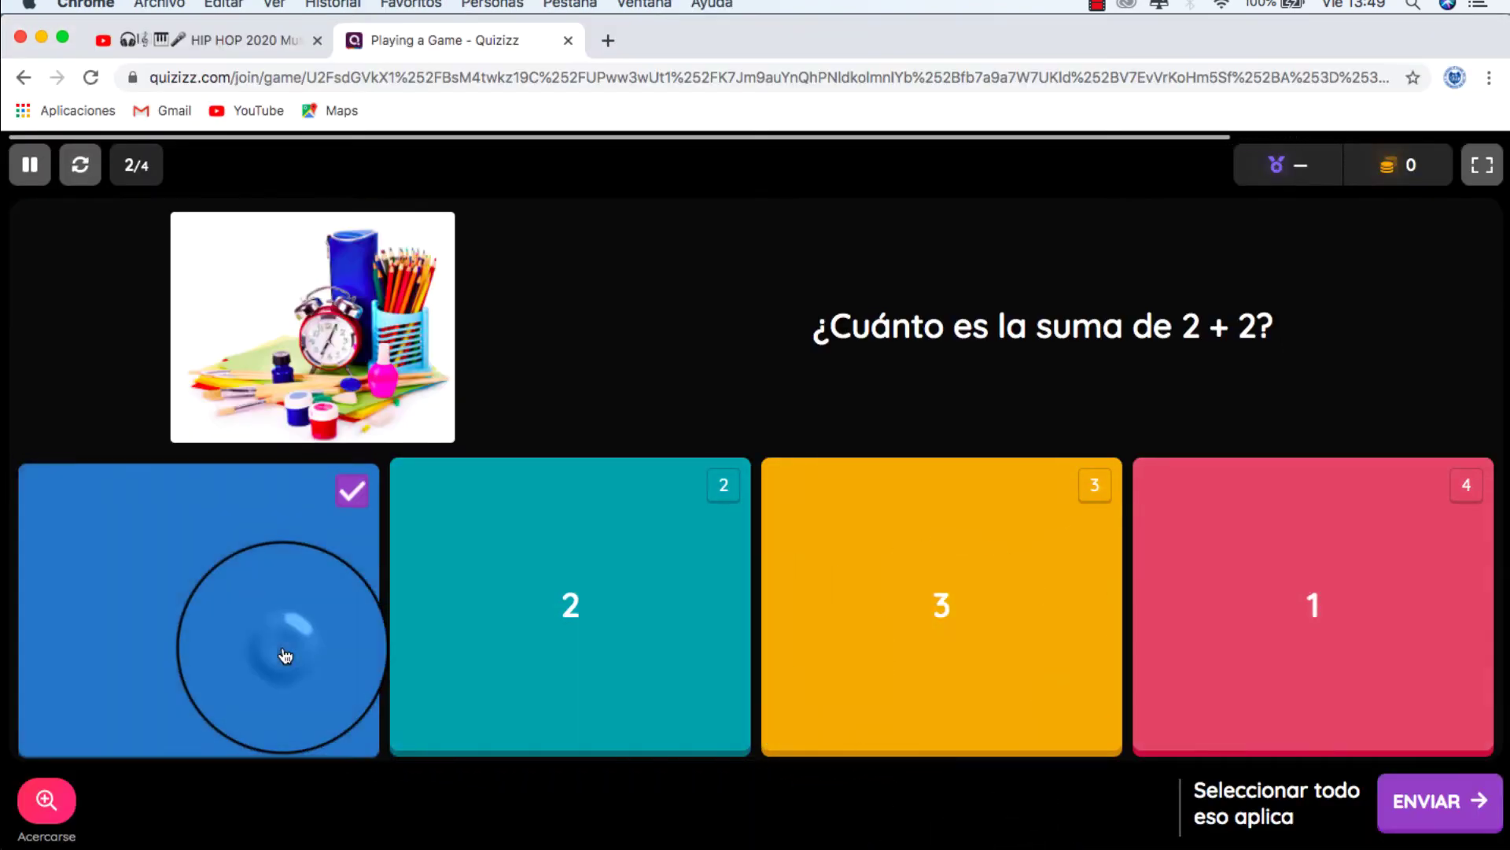
left_click(1426, 822)
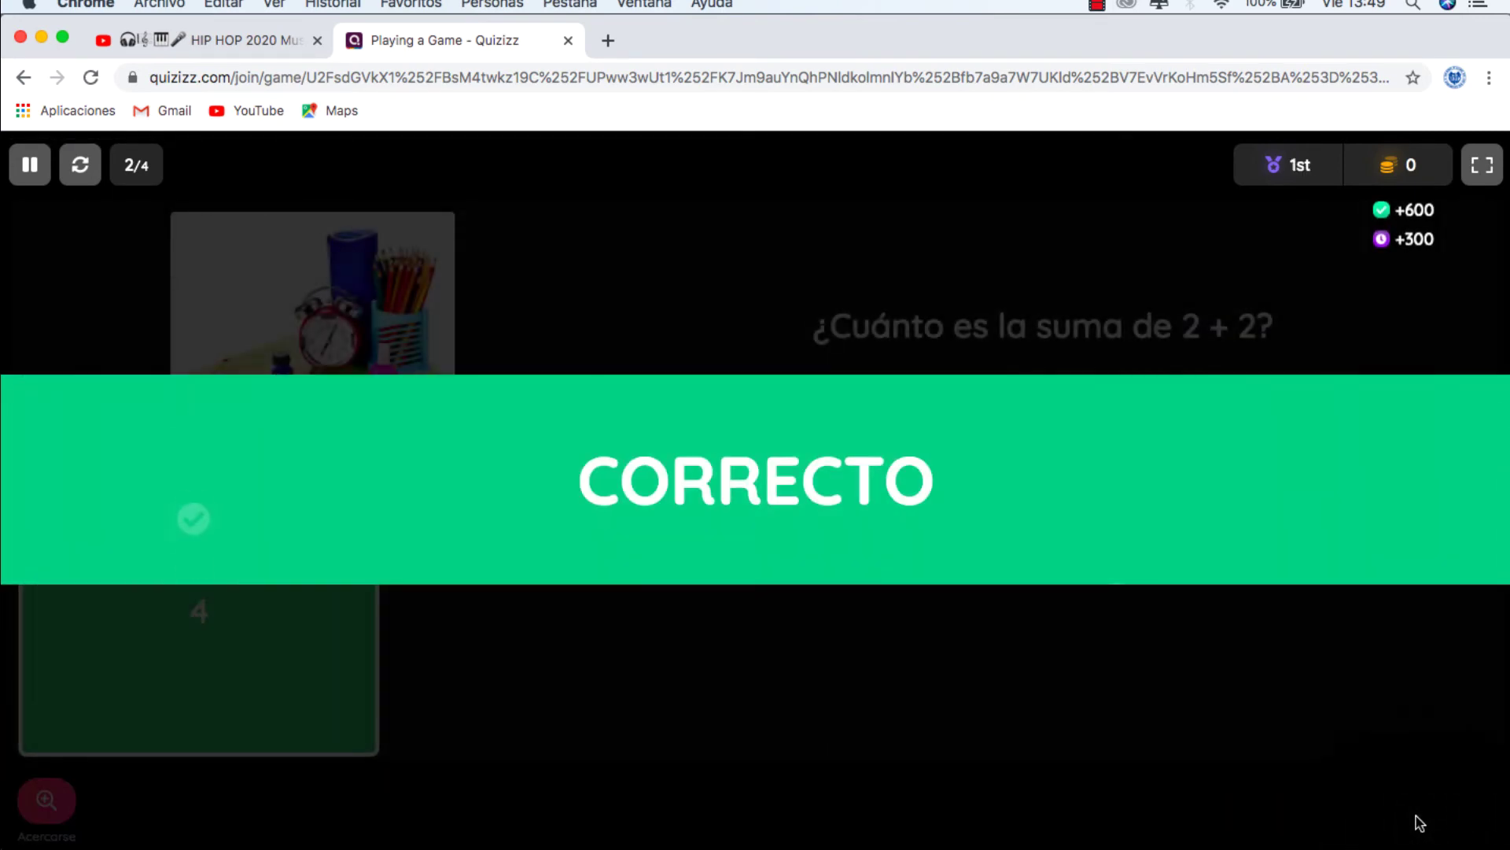
left_click(621, 525)
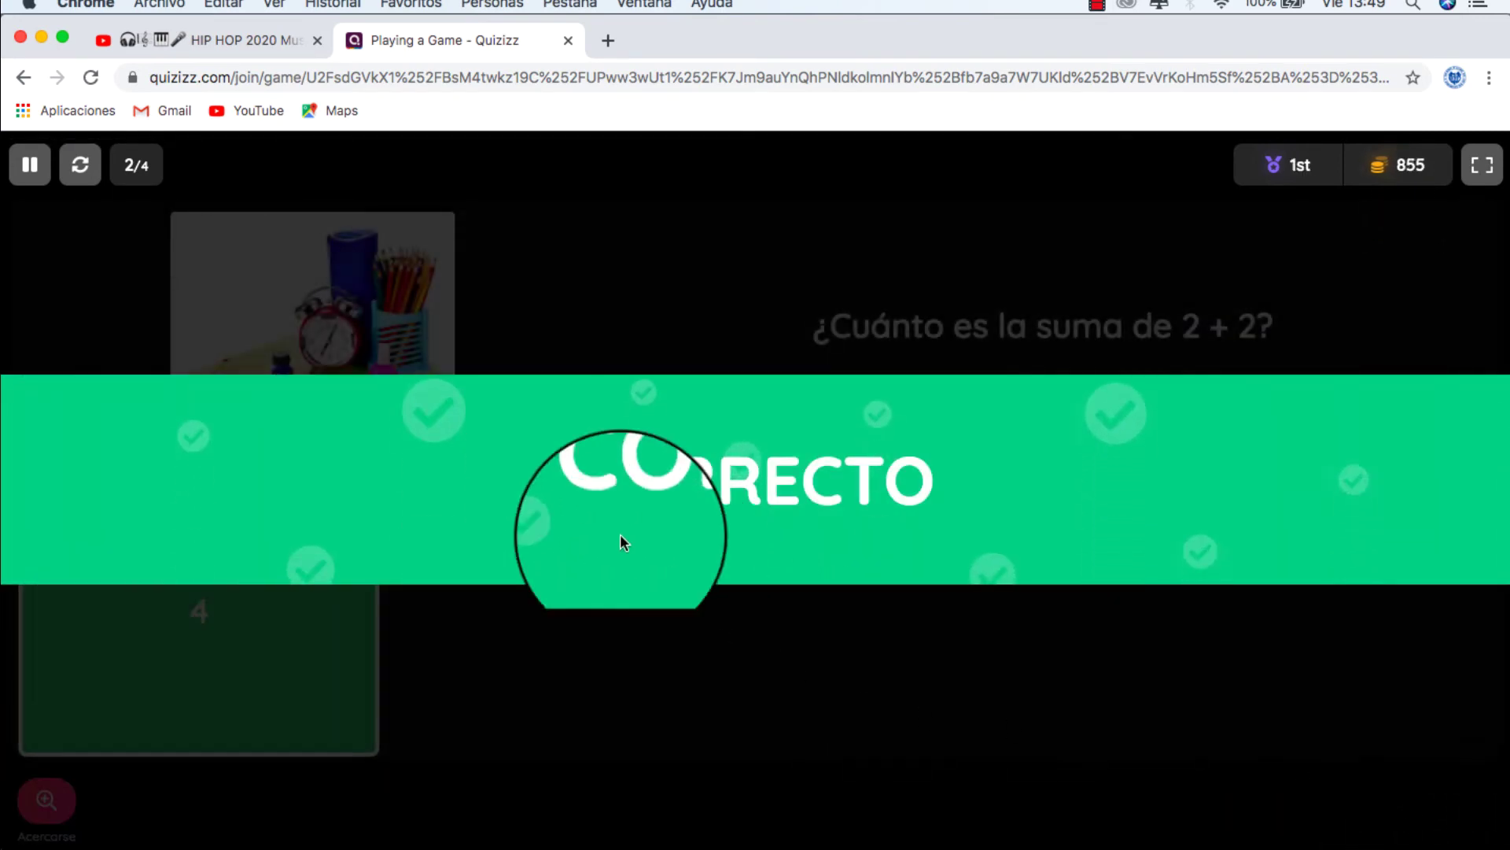
- Advance the lesson to the "¿Qué sabor es tu favorito?" poll as host in Safari and bring up the participant view in Chrome
left_click(633, 826)
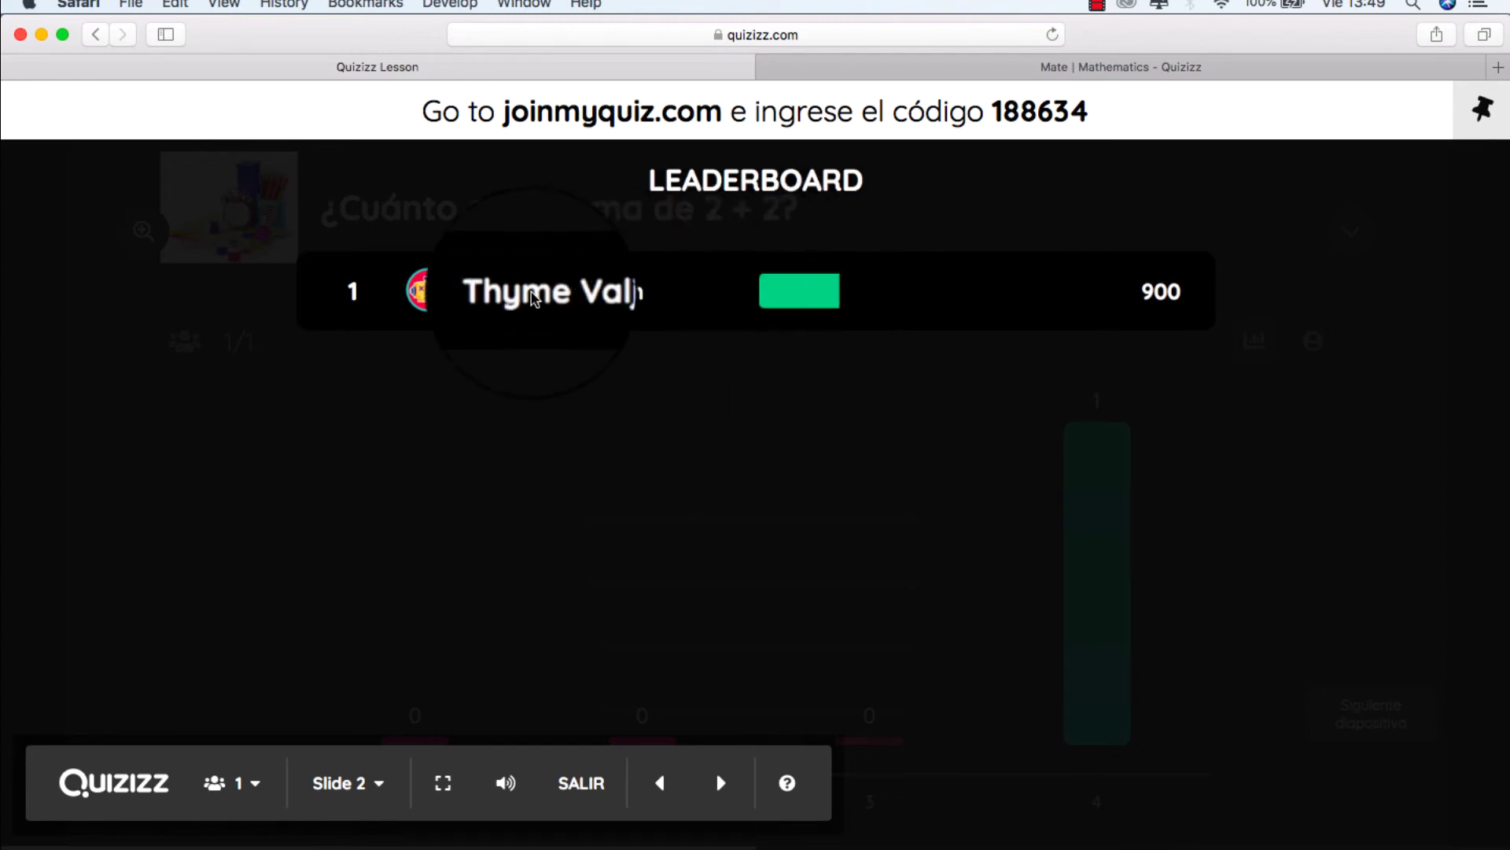
left_click(718, 782)
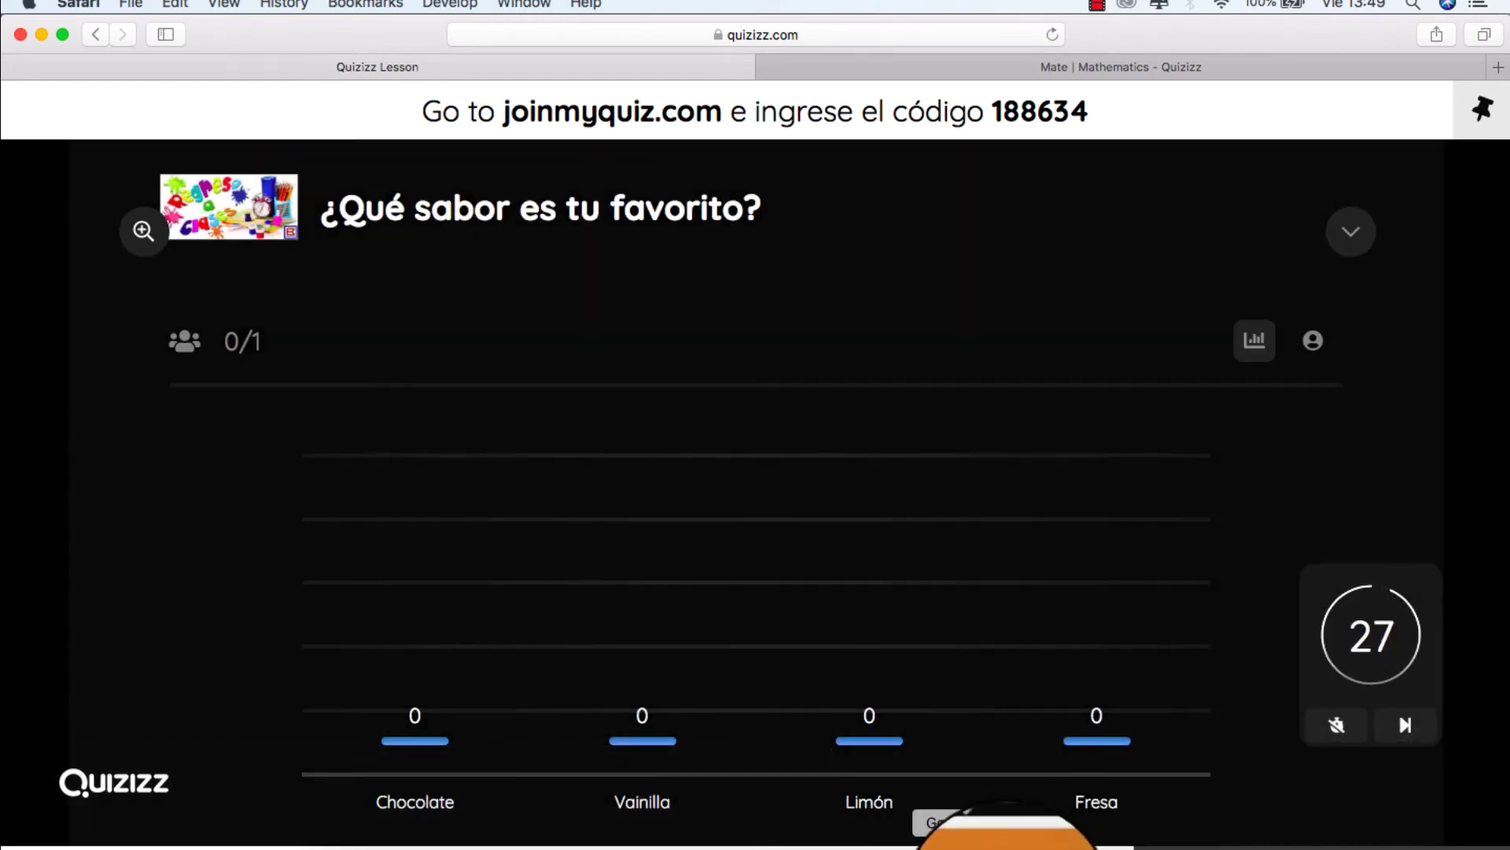
key("super+Tab")
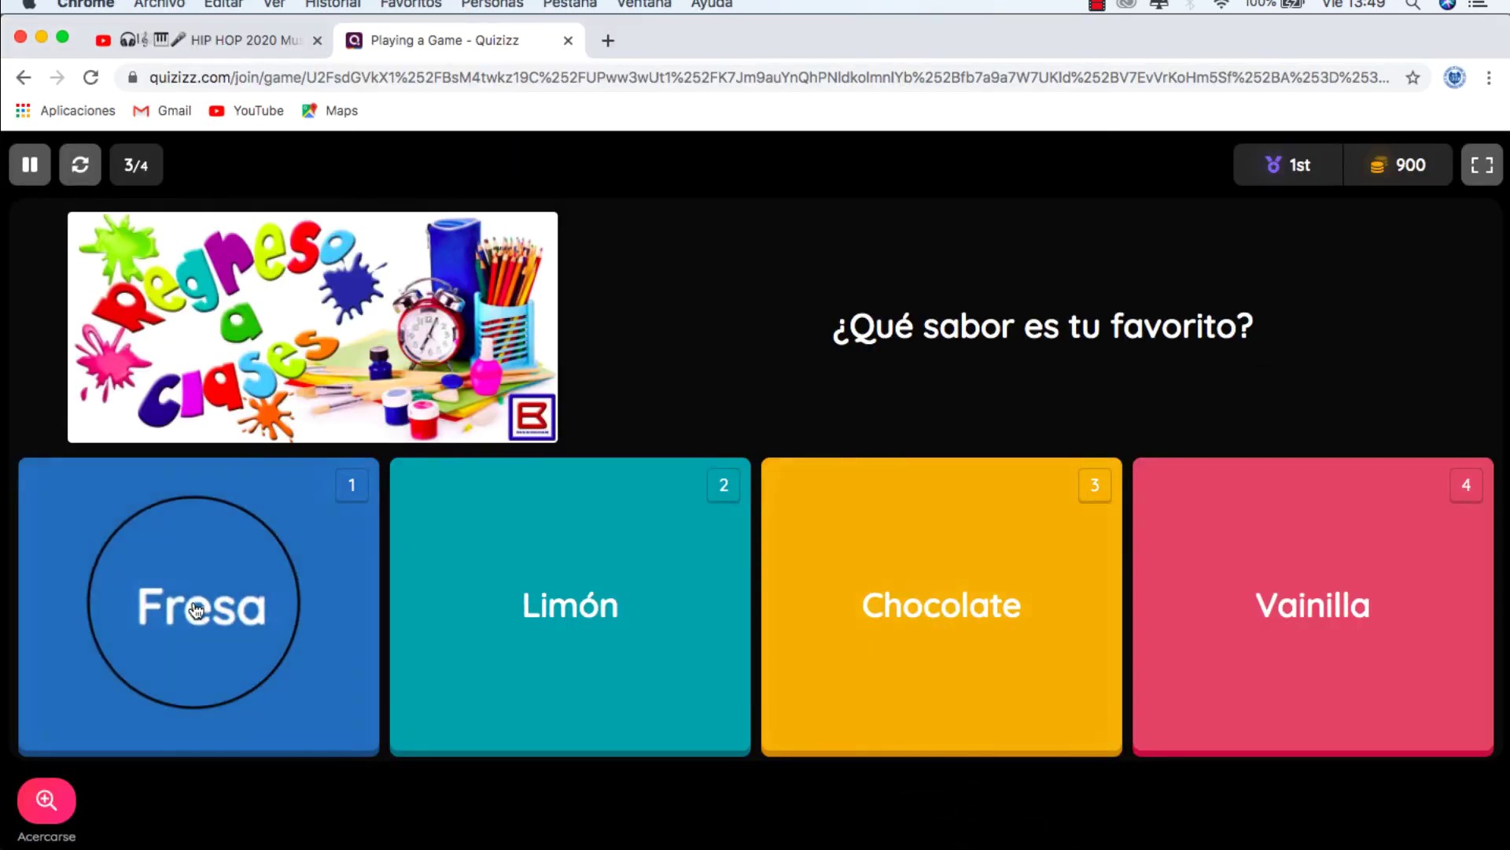